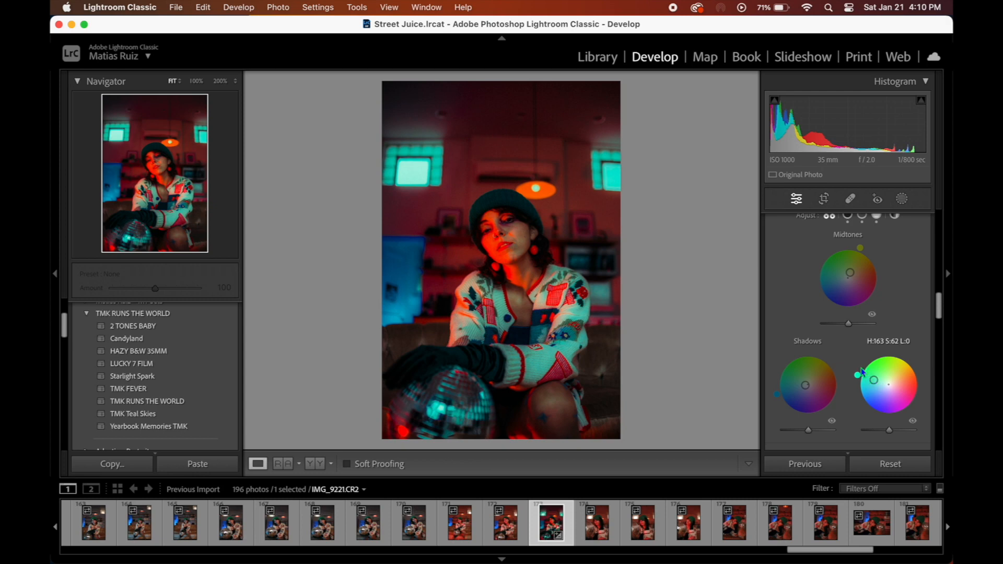
Step: Grade the shadows orange at hue 19, saturation 27, and the midtones green at hue 135, saturation 42
{"action": "mouse_move", "coordinate": [805, 385]}
{"action": "left_mouse_down"}
{"action": "mouse_move", "coordinate": [806, 373]}
{"action": "mouse_move", "coordinate": [810, 396]}
{"action": "mouse_move", "coordinate": [815, 382]}
{"action": "left_mouse_up"}
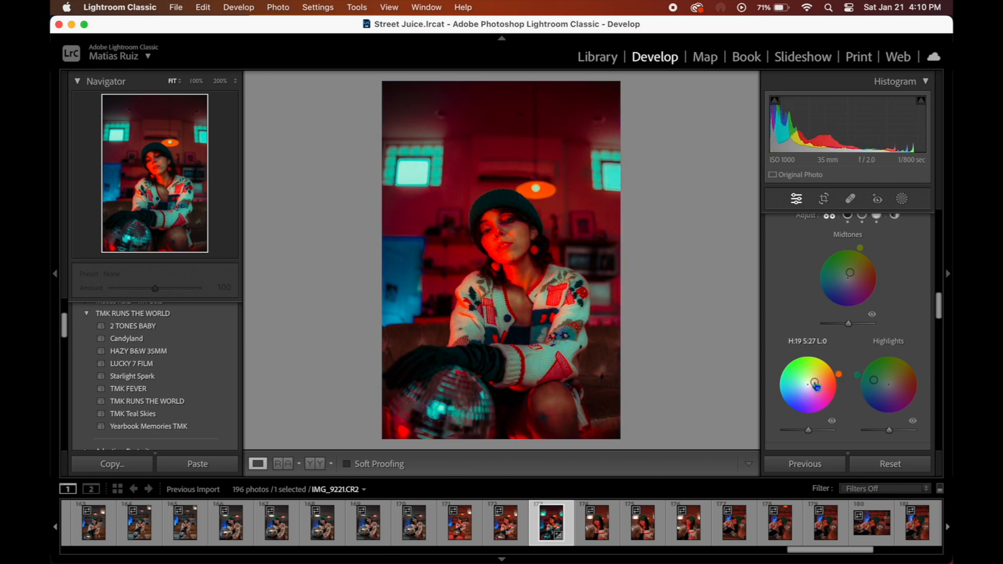
{"action": "mouse_move", "coordinate": [850, 273]}
{"action": "left_mouse_down"}
{"action": "mouse_move", "coordinate": [844, 291]}
{"action": "mouse_move", "coordinate": [840, 271]}
{"action": "left_mouse_up"}
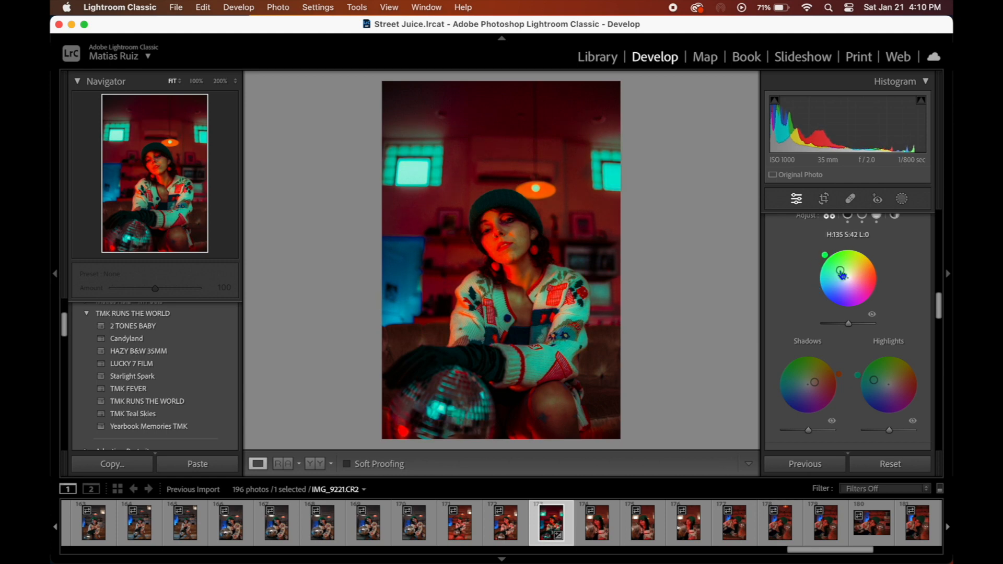
Step: Set the red luminance to −12, the red saturation to −15 and the blue hue to −55 in the HSL adjustments
{"action": "scroll", "coordinate": [843, 350], "scroll_direction": "up", "scroll_amount": 10}
{"action": "left_click_drag", "start_coordinate": [838, 318], "coordinate": [850, 318]}
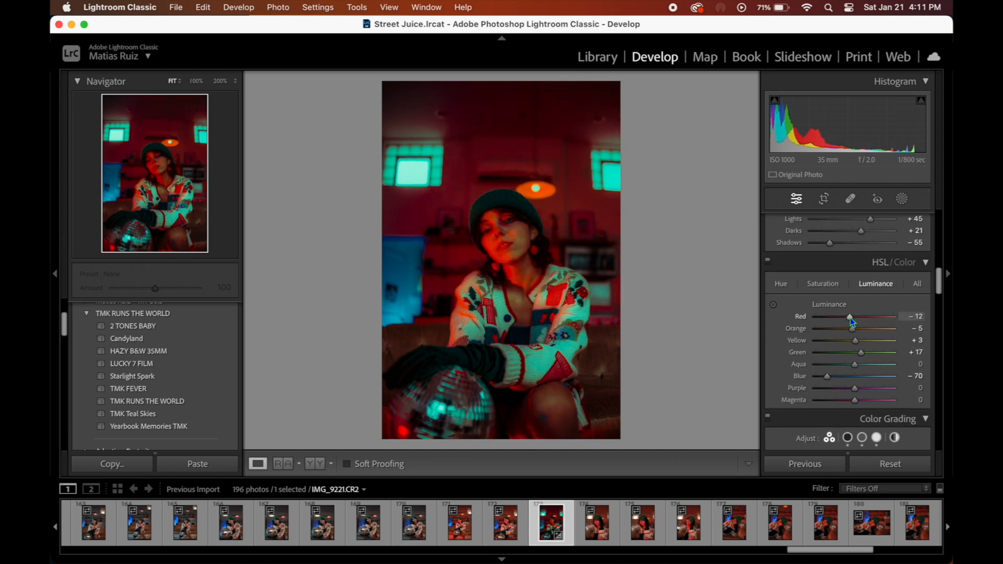
{"action": "left_click", "coordinate": [825, 285]}
{"action": "mouse_move", "coordinate": [838, 320]}
{"action": "left_mouse_down"}
{"action": "mouse_move", "coordinate": [853, 323]}
{"action": "mouse_move", "coordinate": [840, 343]}
{"action": "mouse_move", "coordinate": [854, 343]}
{"action": "mouse_move", "coordinate": [842, 318]}
{"action": "mouse_move", "coordinate": [852, 321]}
{"action": "left_mouse_up"}
{"action": "left_click", "coordinate": [785, 286]}
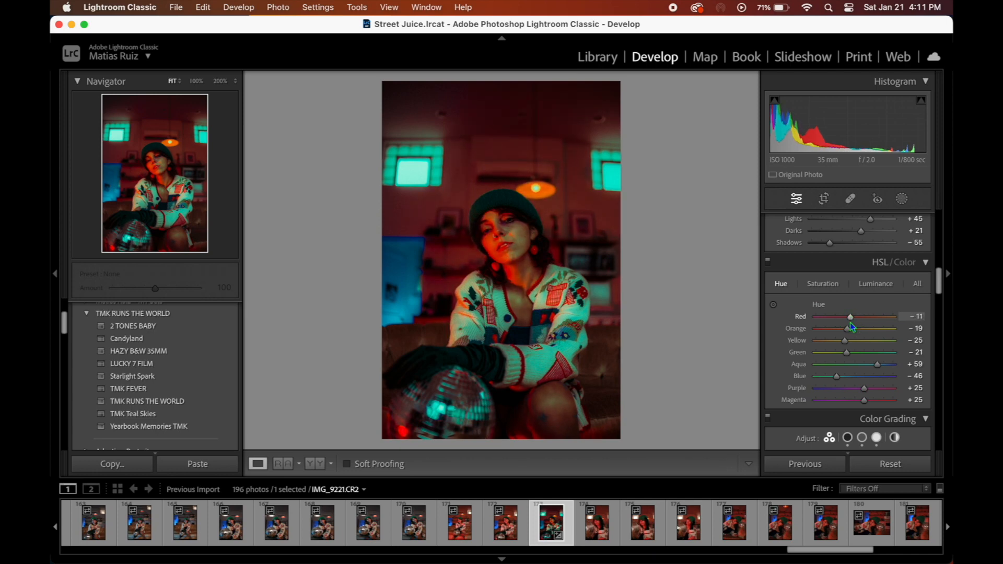
{"action": "mouse_move", "coordinate": [850, 376]}
{"action": "left_mouse_down"}
{"action": "mouse_move", "coordinate": [859, 377]}
{"action": "mouse_move", "coordinate": [836, 379]}
{"action": "left_mouse_up"}
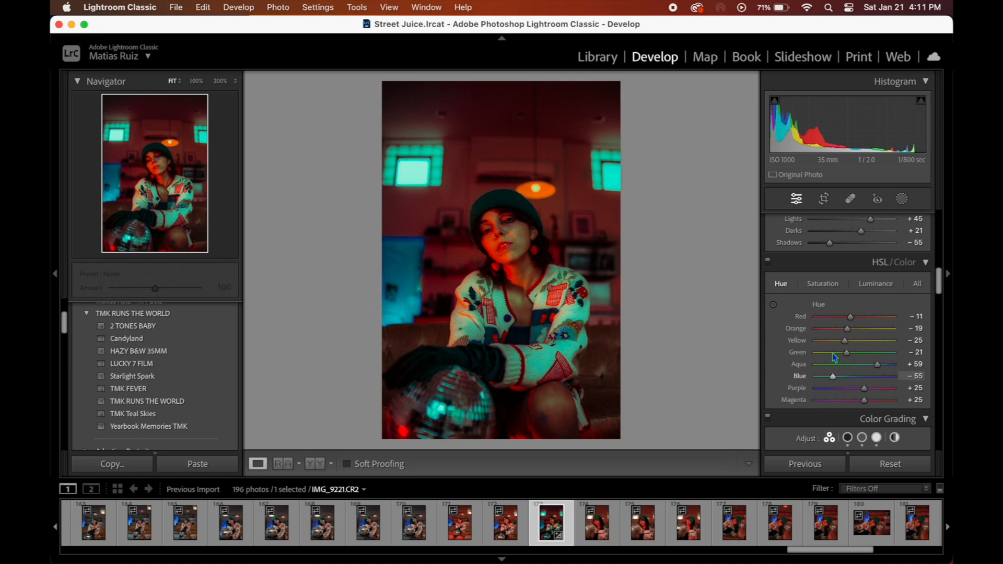
Step: Set the orange saturation to −46 and the blue saturation to +28
{"action": "left_click", "coordinate": [822, 284]}
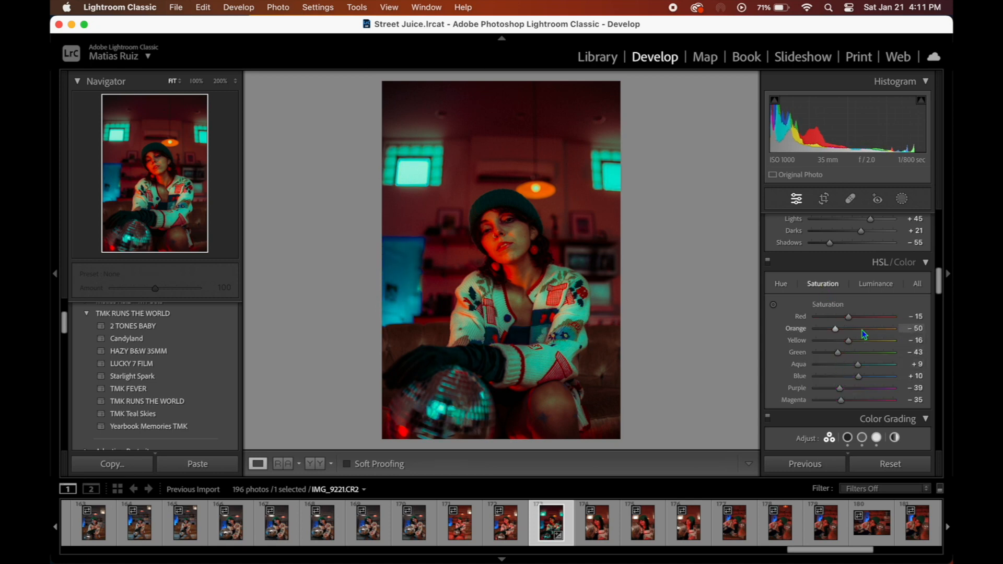
{"action": "left_click_drag", "start_coordinate": [863, 330], "coordinate": [839, 335]}
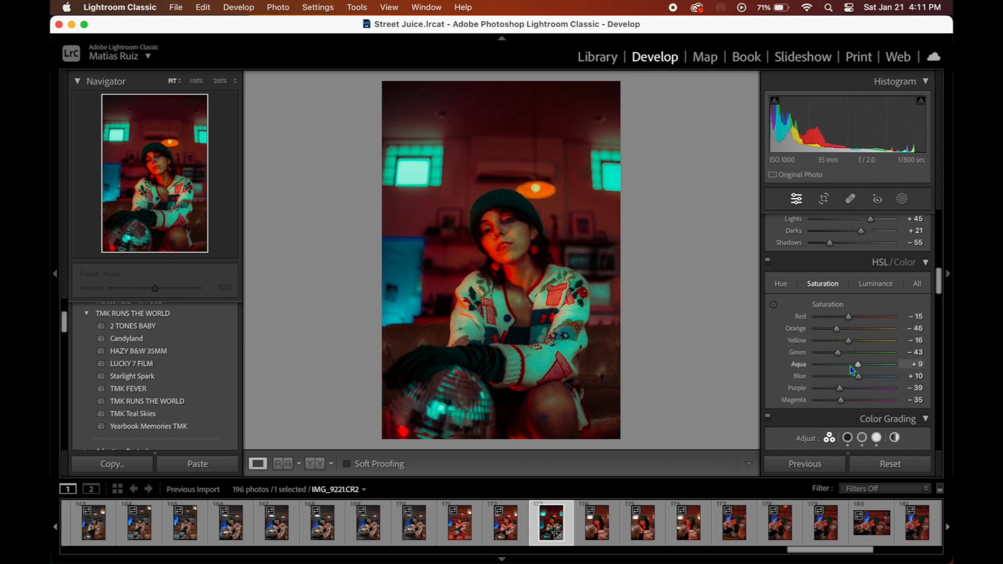
{"action": "scroll", "coordinate": [865, 360], "scroll_direction": "down", "scroll_amount": 2}
{"action": "mouse_move", "coordinate": [859, 332]}
{"action": "left_mouse_down"}
{"action": "mouse_move", "coordinate": [829, 331]}
{"action": "mouse_move", "coordinate": [862, 334]}
{"action": "left_mouse_up"}
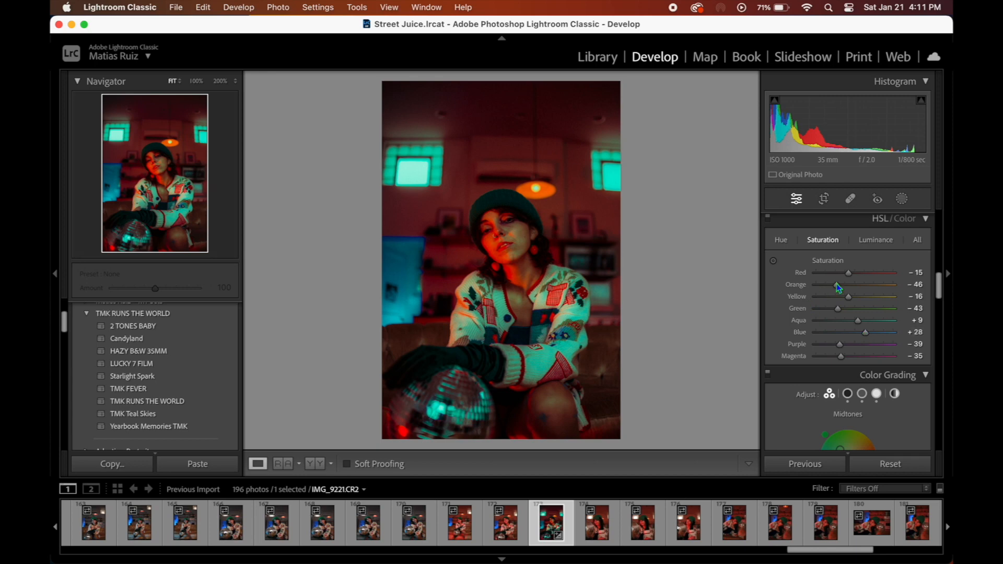
Step: Set the HSL luminance to 0 for red, +1 for orange, −40 for yellow and −25 for blue
{"action": "left_click", "coordinate": [876, 240]}
{"action": "left_click_drag", "start_coordinate": [838, 273], "coordinate": [845, 336]}
{"action": "left_click", "coordinate": [841, 285]}
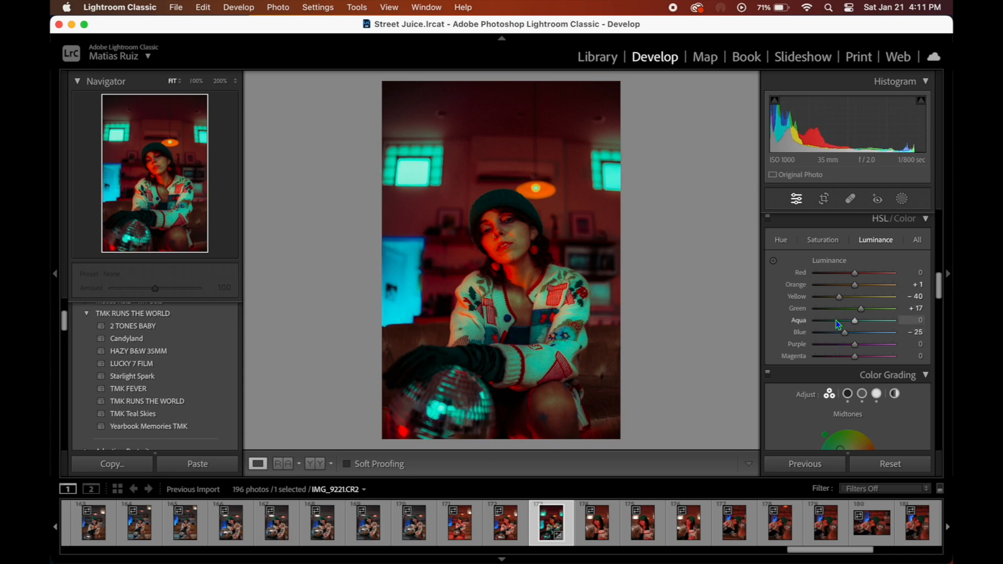
{"action": "mouse_move", "coordinate": [836, 311]}
{"action": "left_mouse_down"}
{"action": "mouse_move", "coordinate": [875, 315]}
{"action": "mouse_move", "coordinate": [852, 317]}
{"action": "left_mouse_up"}
Step: Grade the shadows teal-blue, the highlights green at hue 134, saturation 63, and the midtones green at hue 142, saturation 30
{"action": "scroll", "coordinate": [849, 353], "scroll_direction": "up", "scroll_amount": 5}
{"action": "scroll", "coordinate": [848, 353], "scroll_direction": "down", "scroll_amount": 3}
{"action": "scroll", "coordinate": [851, 357], "scroll_direction": "down", "scroll_amount": 8}
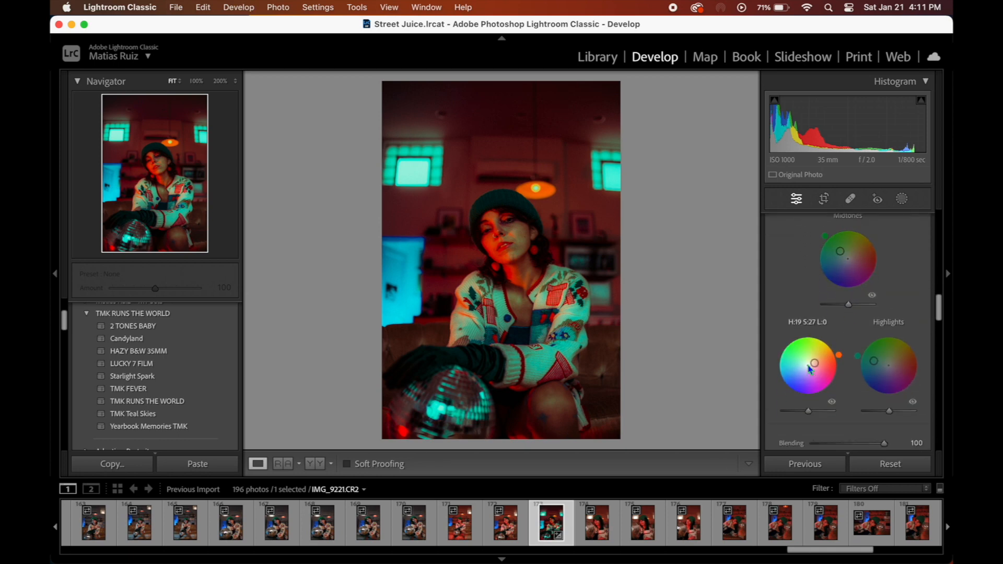
{"action": "mouse_move", "coordinate": [807, 364]}
{"action": "left_mouse_down"}
{"action": "mouse_move", "coordinate": [787, 378]}
{"action": "mouse_move", "coordinate": [779, 369]}
{"action": "mouse_move", "coordinate": [799, 367]}
{"action": "left_mouse_up"}
{"action": "mouse_move", "coordinate": [891, 369]}
{"action": "left_mouse_down"}
{"action": "mouse_move", "coordinate": [882, 365]}
{"action": "mouse_move", "coordinate": [895, 349]}
{"action": "mouse_move", "coordinate": [878, 354]}
{"action": "left_mouse_up"}
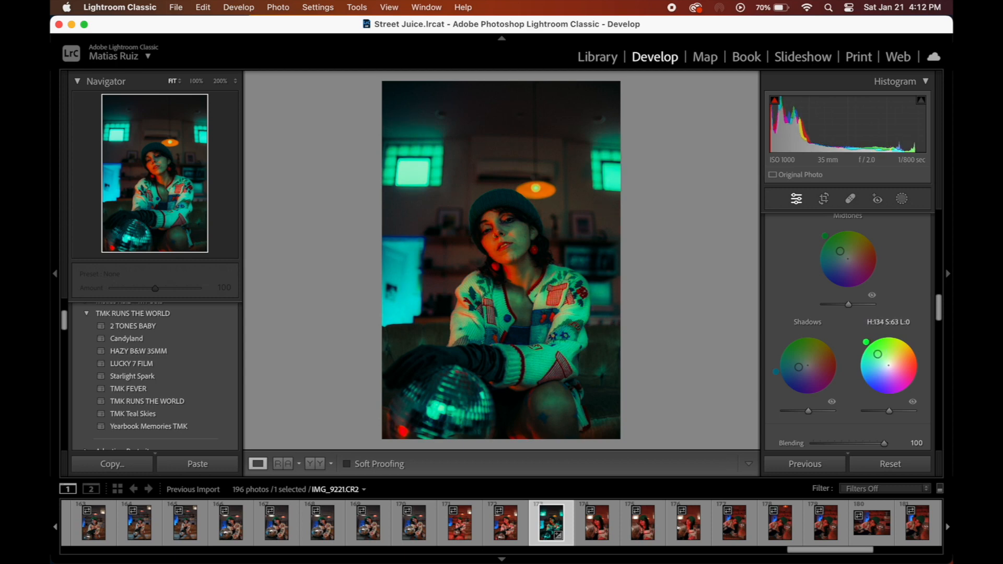
{"action": "left_click_drag", "start_coordinate": [840, 251], "coordinate": [846, 257]}
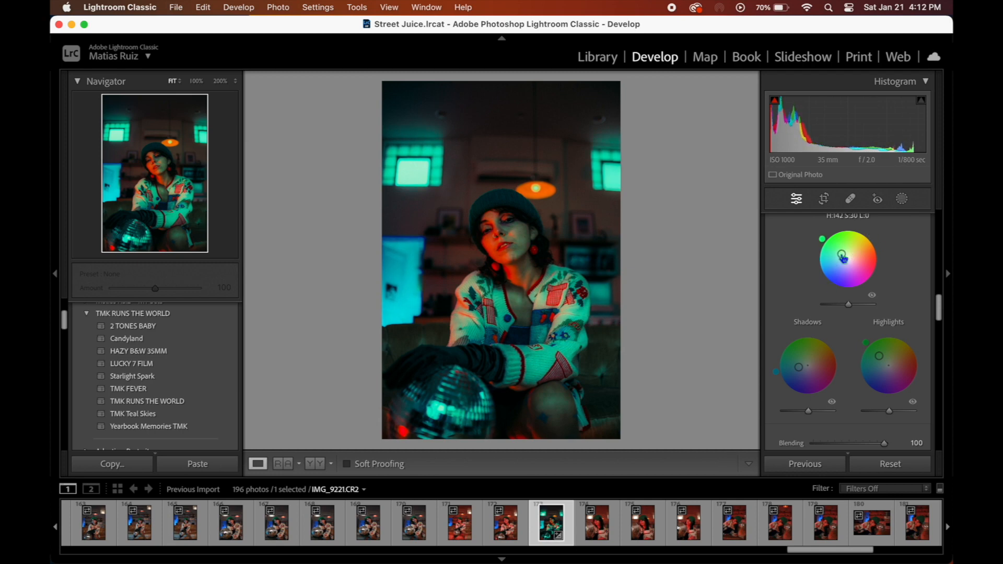
Step: Copy the current photo's develop settings
{"action": "scroll", "coordinate": [857, 310], "scroll_direction": "up", "scroll_amount": 15}
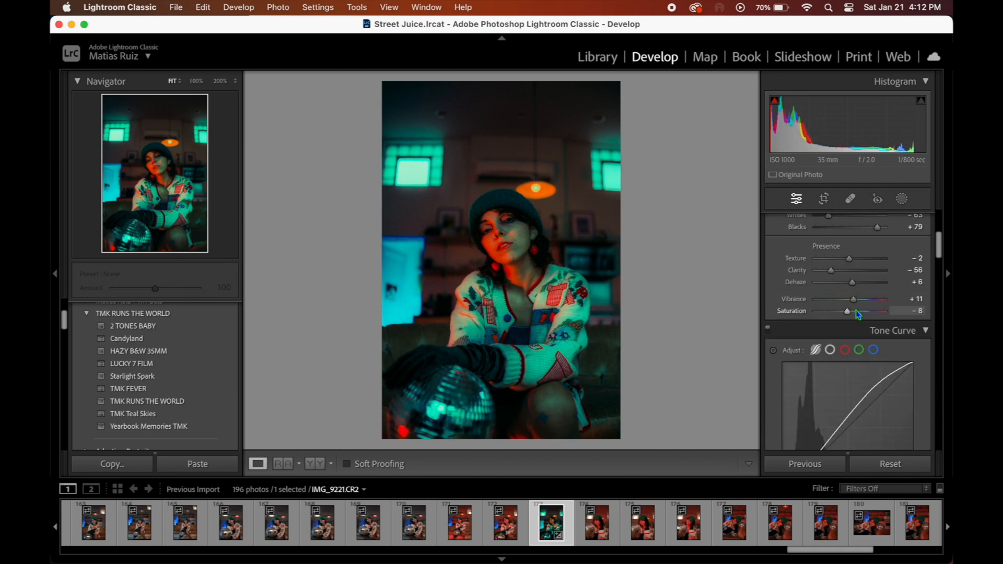
{"action": "key", "text": "super+shift+c"}
{"action": "key", "text": "Return"}
Step: Create a brush mask and paint over the irises of both of the woman's eyes
{"action": "key", "text": "z"}
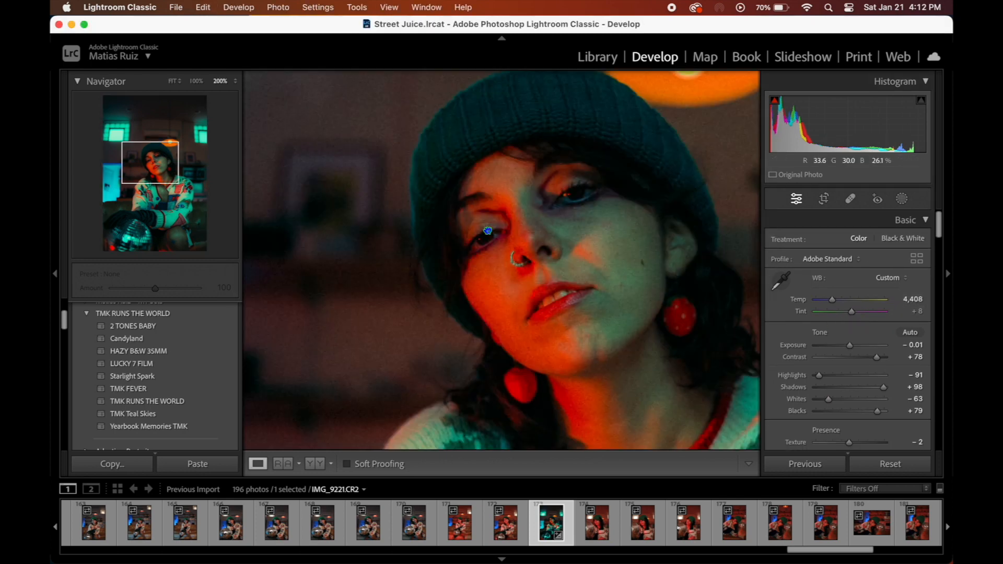
{"action": "left_click", "coordinate": [902, 198]}
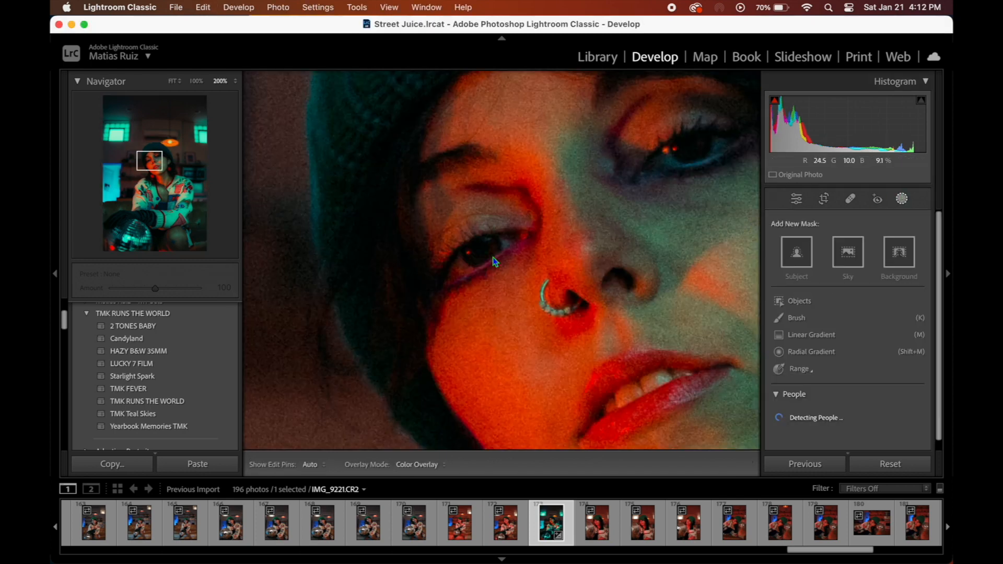
{"action": "left_click", "coordinate": [807, 319]}
{"action": "key", "text": "super+equal"}
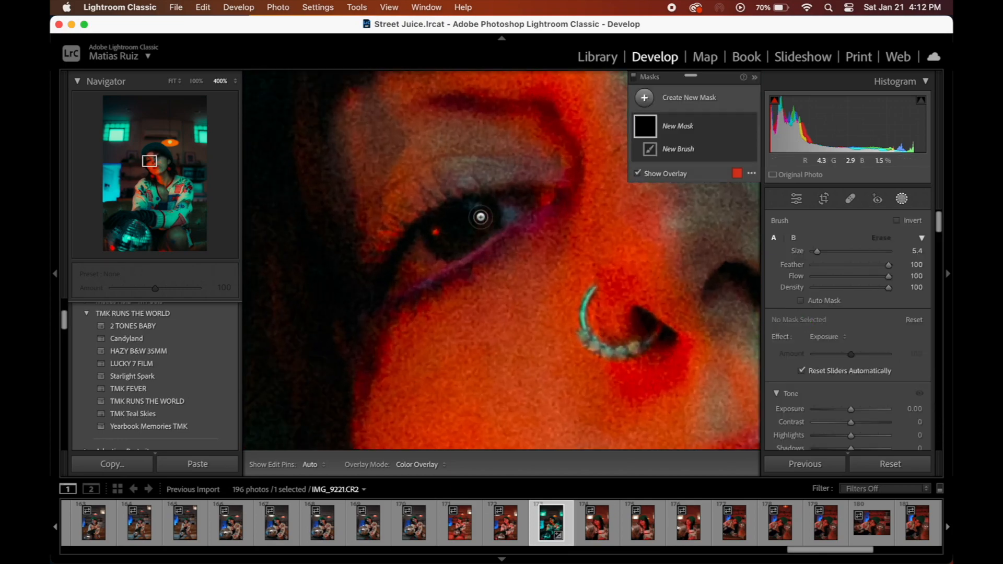
{"action": "mouse_move", "coordinate": [478, 209]}
{"action": "left_mouse_down"}
{"action": "mouse_move", "coordinate": [480, 231]}
{"action": "mouse_move", "coordinate": [455, 246]}
{"action": "mouse_move", "coordinate": [432, 226]}
{"action": "left_mouse_up"}
{"action": "left_click_drag", "start_coordinate": [581, 234], "coordinate": [294, 323]}
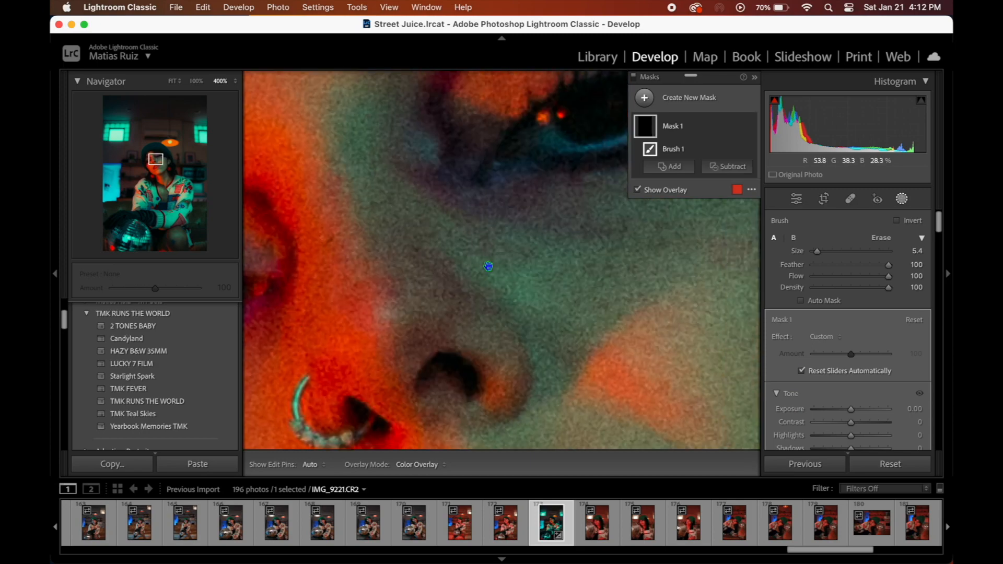
{"action": "left_click_drag", "start_coordinate": [520, 225], "coordinate": [312, 304]}
{"action": "mouse_move", "coordinate": [355, 186]}
{"action": "left_mouse_down"}
{"action": "mouse_move", "coordinate": [362, 202]}
{"action": "mouse_move", "coordinate": [396, 206]}
{"action": "mouse_move", "coordinate": [417, 172]}
{"action": "left_mouse_up"}
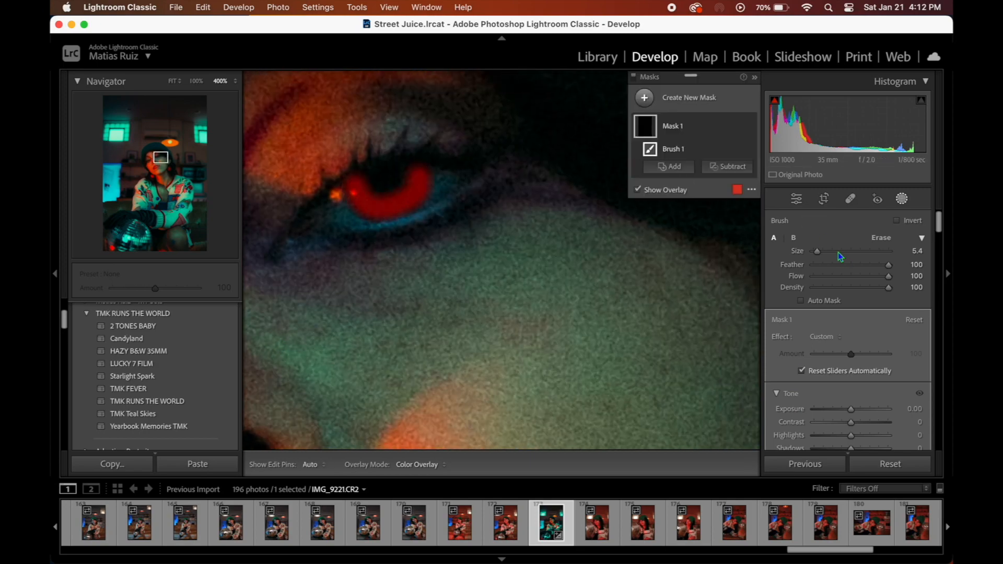
Step: Hide the mask overlay and brighten the painted eyes with exposure 1.17 and blacks 19
{"action": "scroll", "coordinate": [847, 402], "scroll_direction": "down", "scroll_amount": 2}
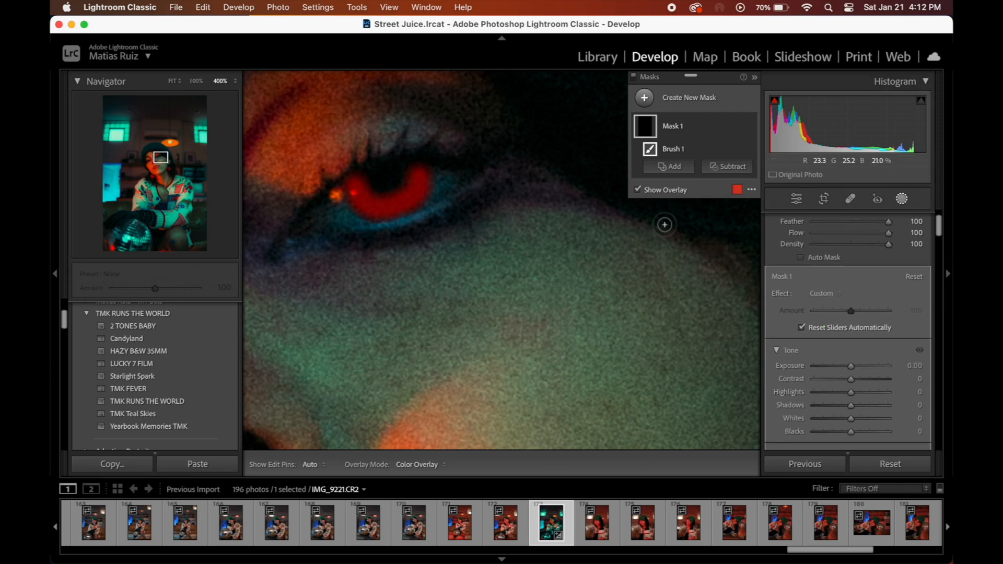
{"action": "left_click", "coordinate": [637, 190]}
{"action": "key", "text": "super+minus"}
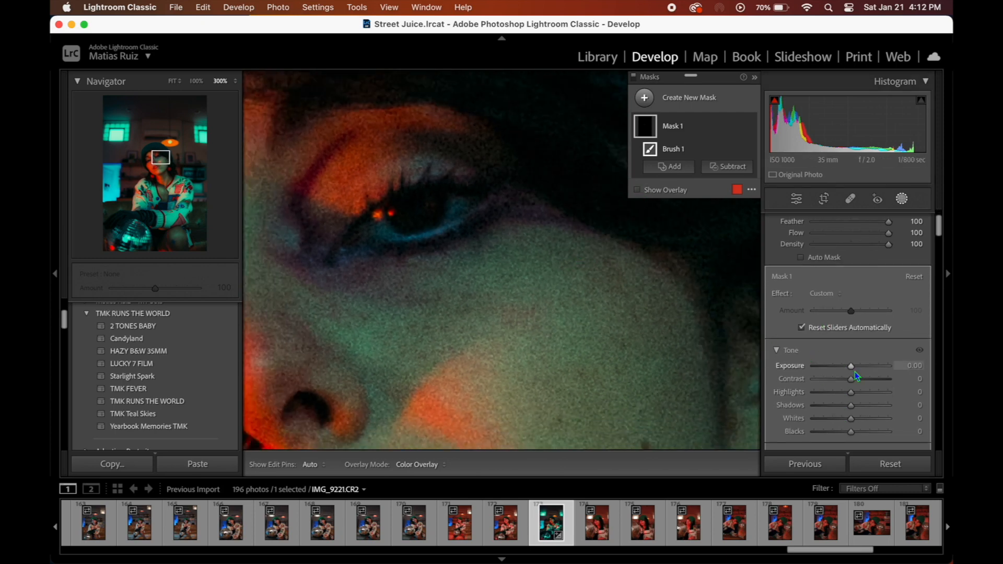
{"action": "mouse_move", "coordinate": [854, 369]}
{"action": "left_mouse_down"}
{"action": "mouse_move", "coordinate": [865, 369]}
{"action": "mouse_move", "coordinate": [859, 385]}
{"action": "left_mouse_up"}
{"action": "scroll", "coordinate": [864, 369], "scroll_direction": "down", "scroll_amount": 2}
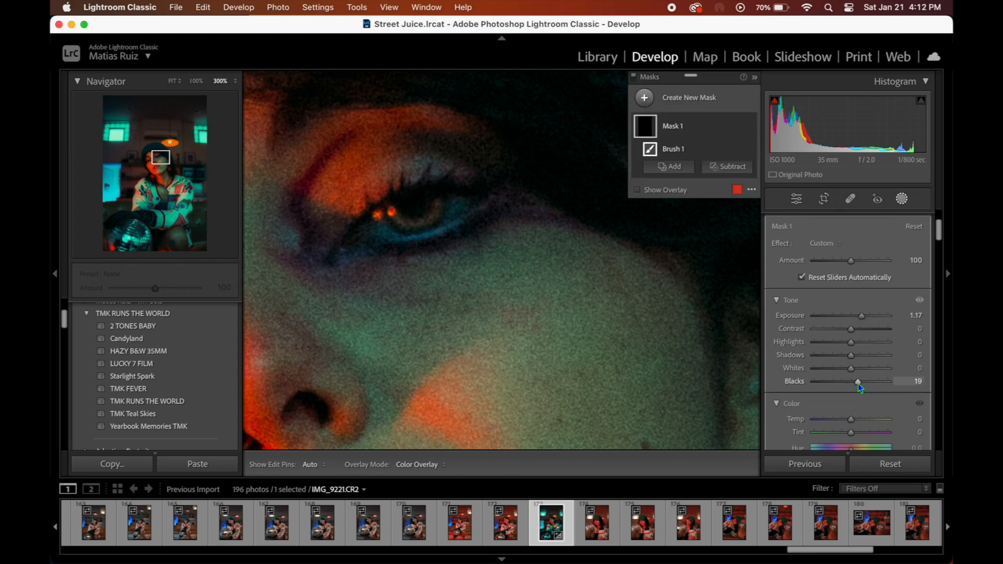
Step: Warm the eye mask's temperature, lower its exposure slightly, and leave masking with the whole photo in view
{"action": "left_click", "coordinate": [863, 419]}
{"action": "left_click_drag", "start_coordinate": [862, 316], "coordinate": [857, 315]}
{"action": "key", "text": "Escape"}
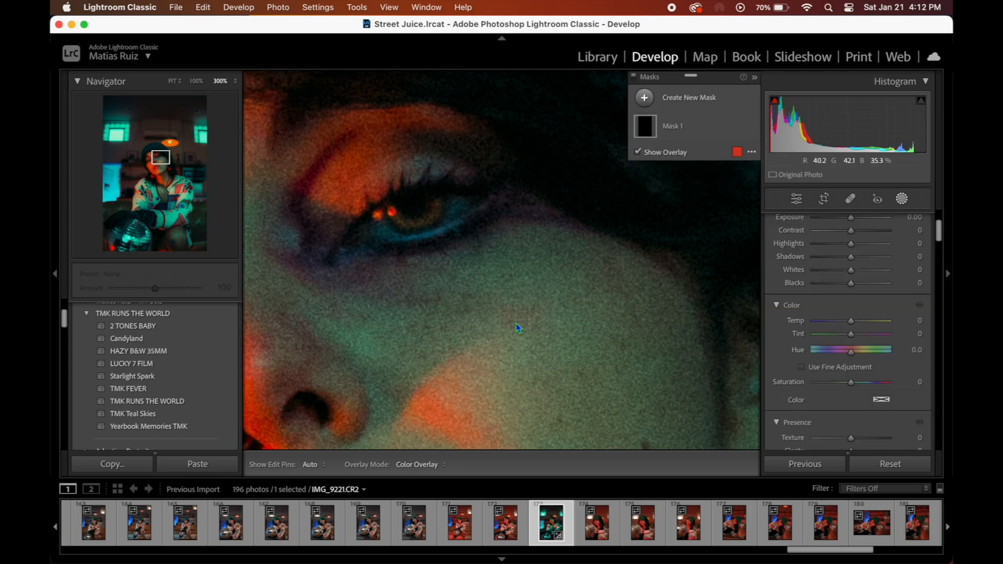
{"action": "key", "text": "Escape"}
{"action": "left_click", "coordinate": [517, 323]}
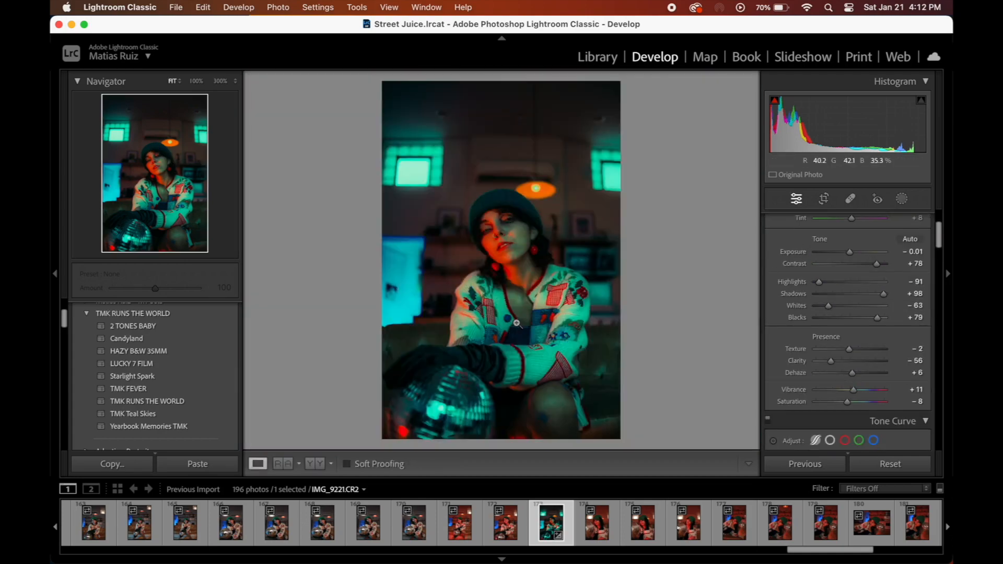
Step: Lower the photo's overall exposure to −0.10 and copy its develop settings
{"action": "key", "text": "super+shift+c"}
{"action": "key", "text": "Return"}
{"action": "left_click_drag", "start_coordinate": [850, 255], "coordinate": [850, 256]}
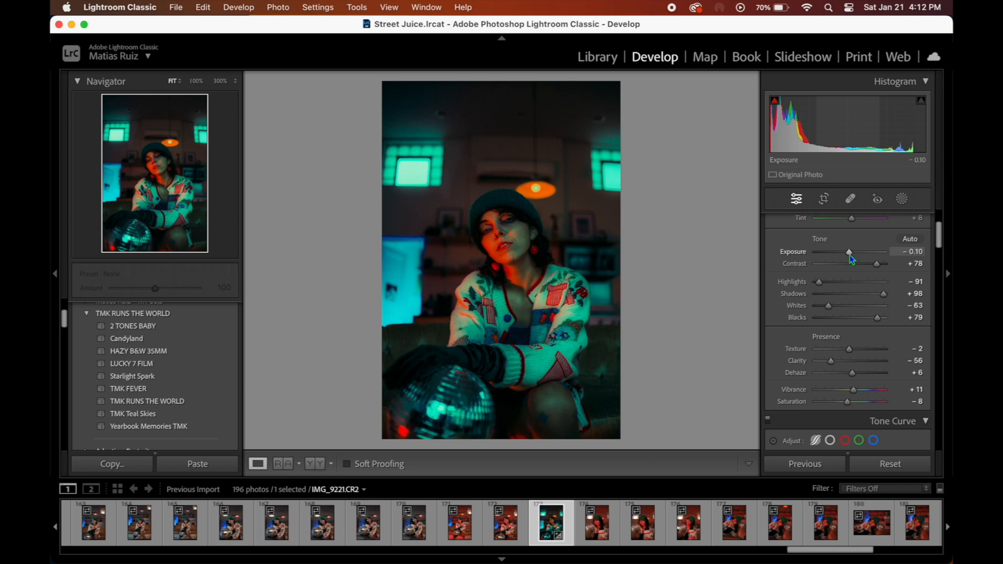
{"action": "key", "text": "super+shift+c"}
{"action": "key", "text": "Return"}
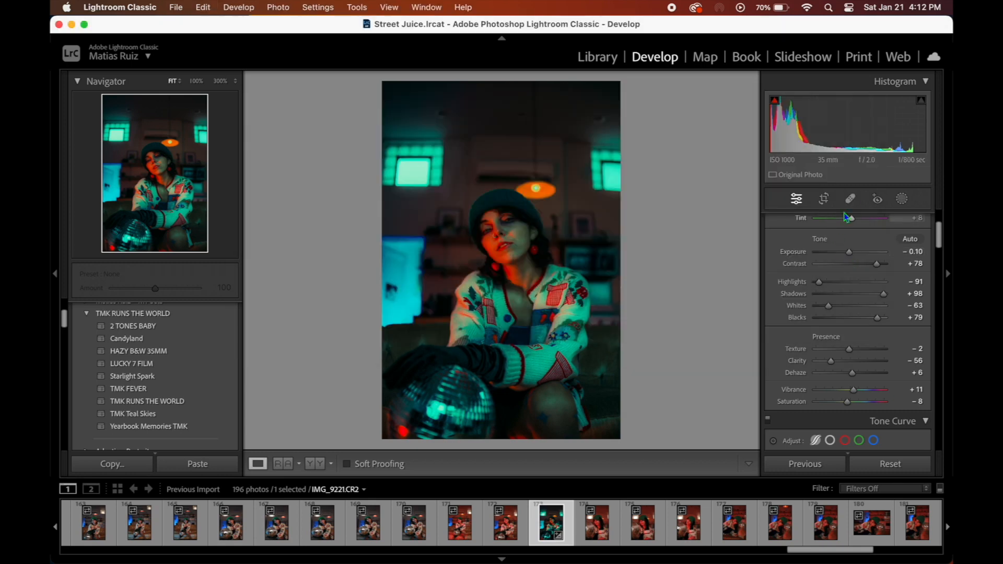
Step: Add a new mask that automatically selects the photo's background
{"action": "left_click", "coordinate": [902, 199]}
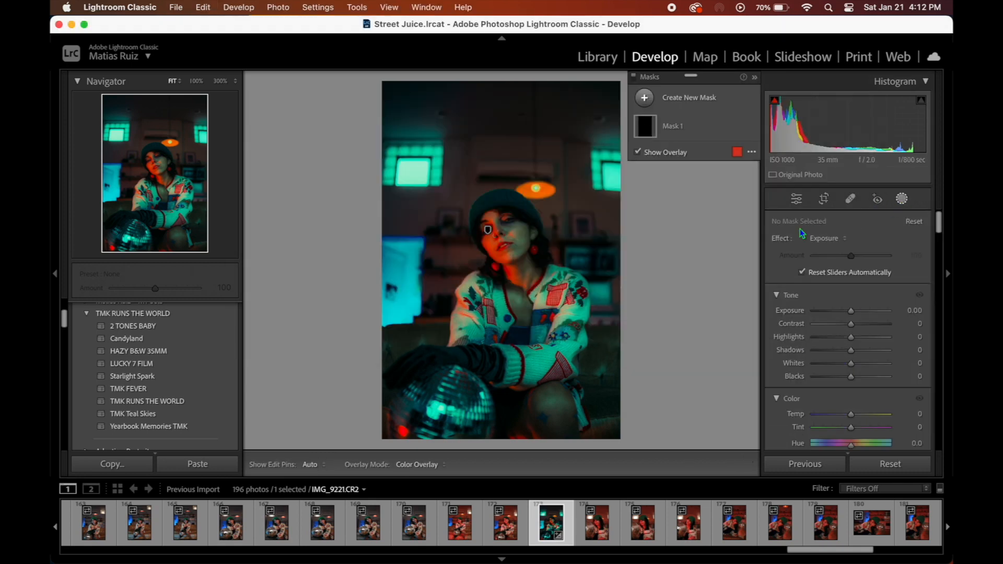
{"action": "left_click", "coordinate": [670, 100]}
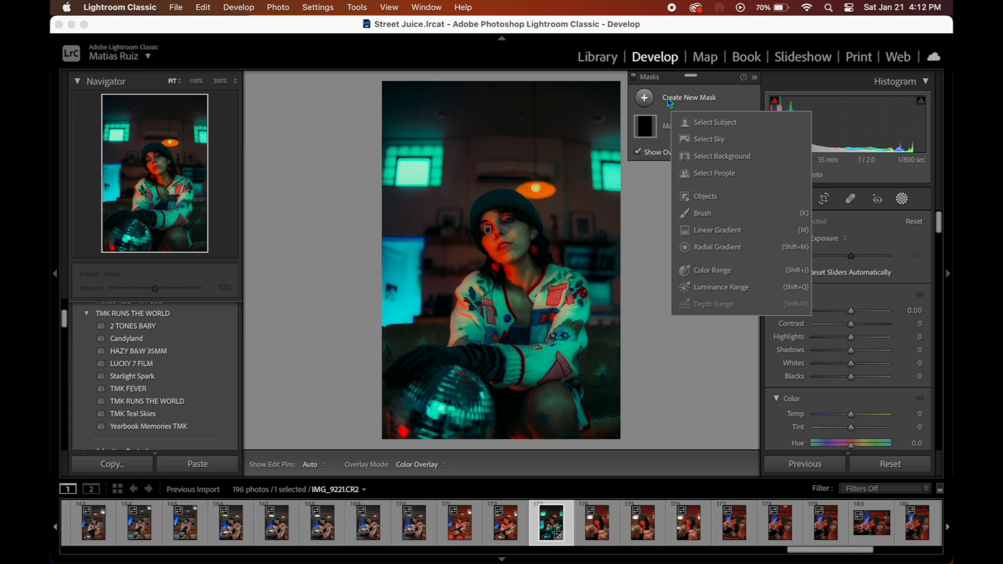
{"action": "left_click", "coordinate": [734, 157]}
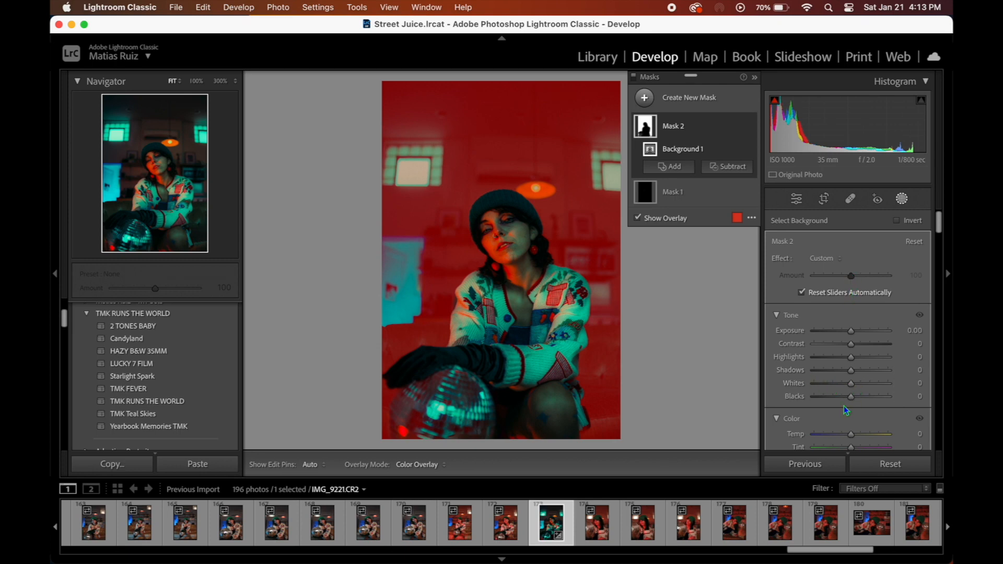
Step: Try the background mask's temperature at −31, 54 and 100
{"action": "scroll", "coordinate": [844, 406], "scroll_direction": "down", "scroll_amount": 2}
{"action": "left_click", "coordinate": [841, 376]}
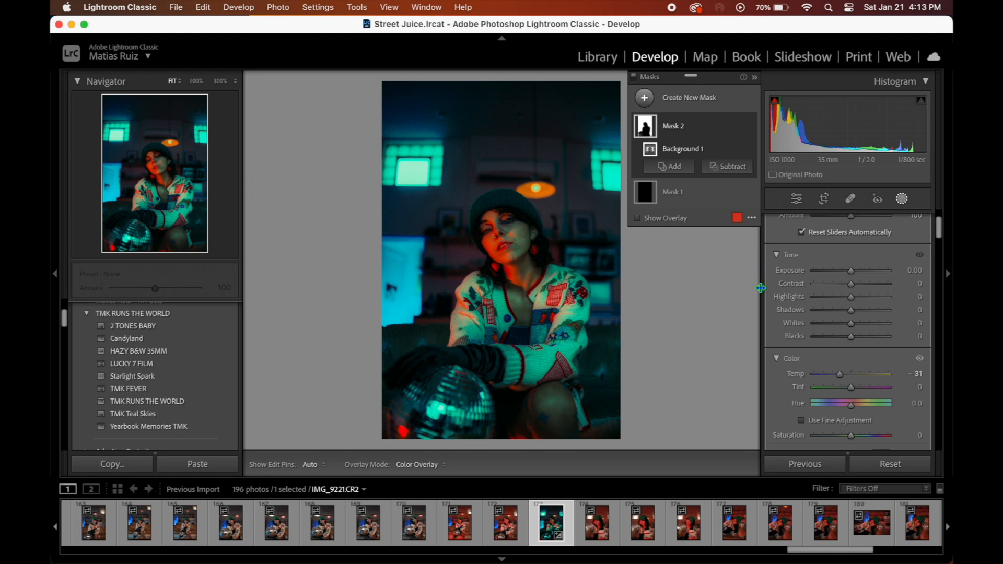
{"action": "left_click", "coordinate": [871, 374]}
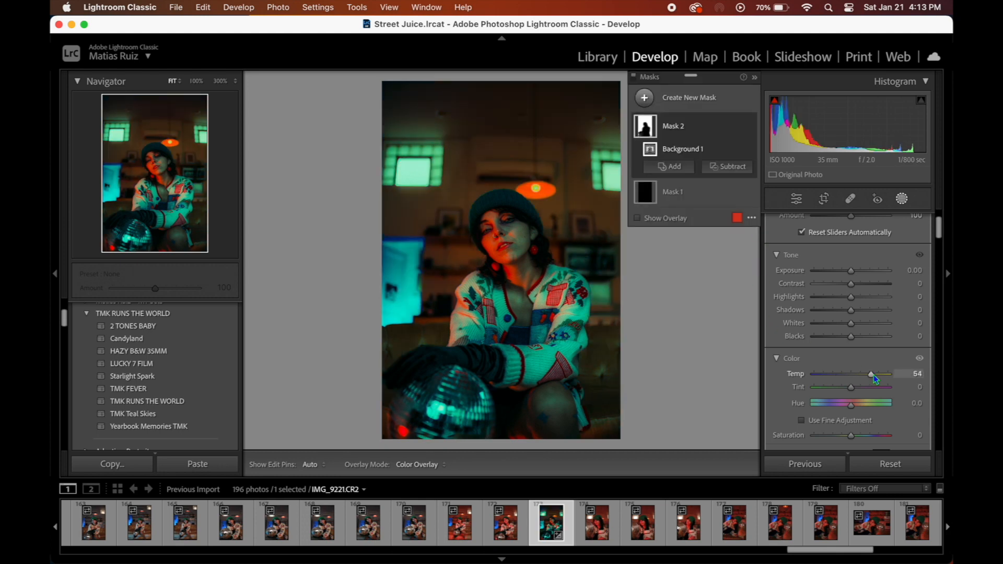
{"action": "left_click_drag", "start_coordinate": [873, 376], "coordinate": [885, 375]}
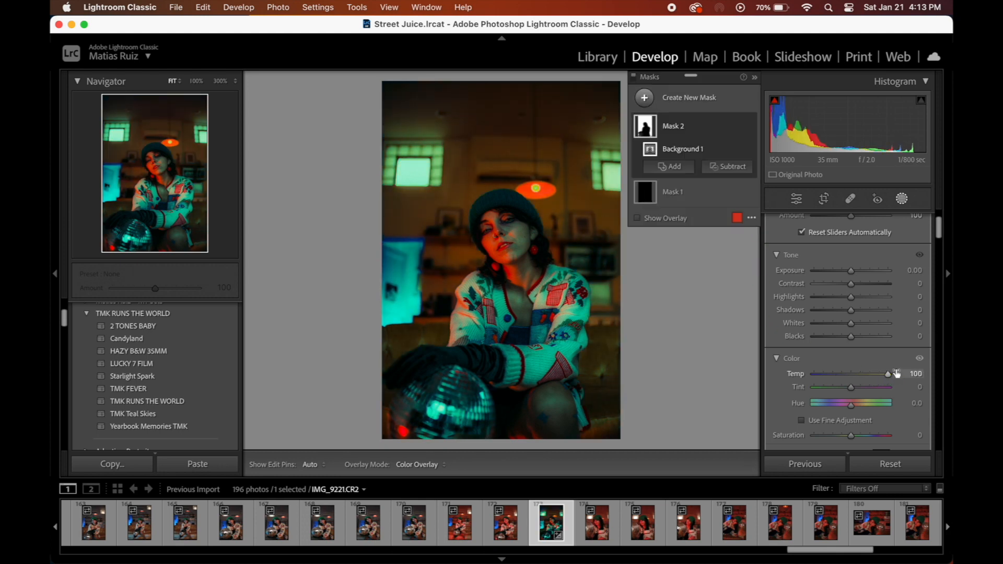
Step: Set the background mask's temperature to −28, tint to −16 and saturation to 14
{"action": "mouse_move", "coordinate": [837, 375]}
{"action": "left_mouse_down"}
{"action": "mouse_move", "coordinate": [808, 375]}
{"action": "mouse_move", "coordinate": [873, 387]}
{"action": "mouse_move", "coordinate": [838, 391]}
{"action": "mouse_move", "coordinate": [846, 387]}
{"action": "left_mouse_up"}
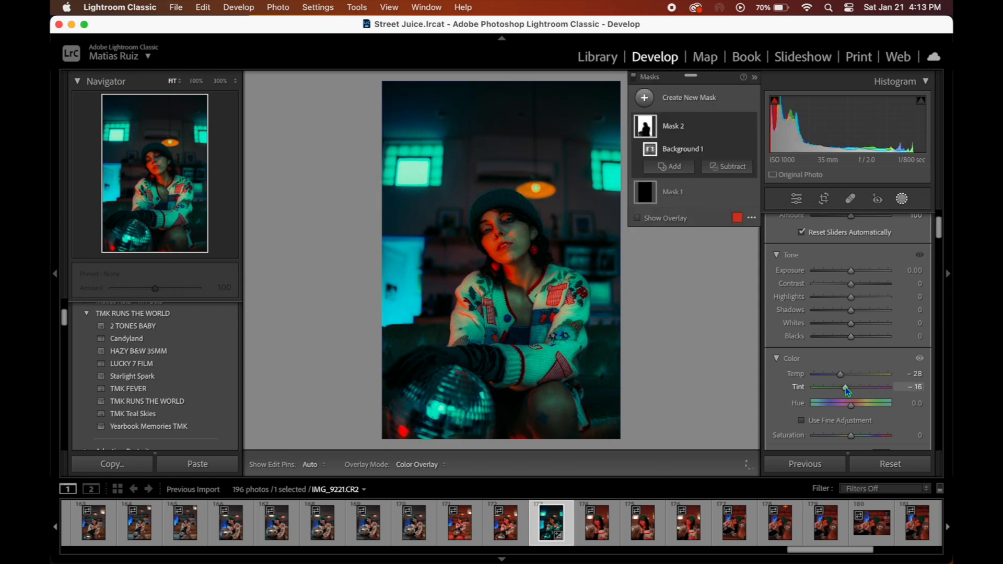
{"action": "mouse_move", "coordinate": [851, 435]}
{"action": "left_mouse_down"}
{"action": "mouse_move", "coordinate": [866, 438]}
{"action": "mouse_move", "coordinate": [856, 439]}
{"action": "left_mouse_up"}
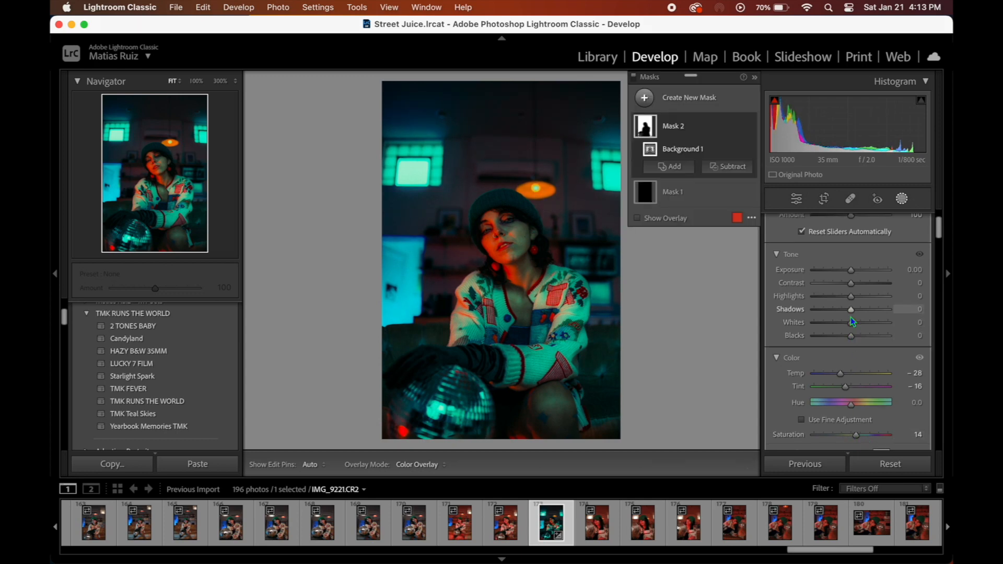
Step: Soften the masked background with texture −48, clarity −100, dehaze 10 and sharpness −25
{"action": "scroll", "coordinate": [851, 316], "scroll_direction": "down", "scroll_amount": 5}
{"action": "mouse_move", "coordinate": [838, 333]}
{"action": "left_mouse_down"}
{"action": "mouse_move", "coordinate": [814, 335]}
{"action": "mouse_move", "coordinate": [860, 348]}
{"action": "mouse_move", "coordinate": [842, 317]}
{"action": "mouse_move", "coordinate": [818, 319]}
{"action": "mouse_move", "coordinate": [837, 319]}
{"action": "mouse_move", "coordinate": [832, 344]}
{"action": "mouse_move", "coordinate": [813, 347]}
{"action": "mouse_move", "coordinate": [856, 349]}
{"action": "mouse_move", "coordinate": [807, 344]}
{"action": "mouse_move", "coordinate": [855, 344]}
{"action": "mouse_move", "coordinate": [842, 344]}
{"action": "left_mouse_up"}
{"action": "scroll", "coordinate": [837, 321], "scroll_direction": "down", "scroll_amount": 2}
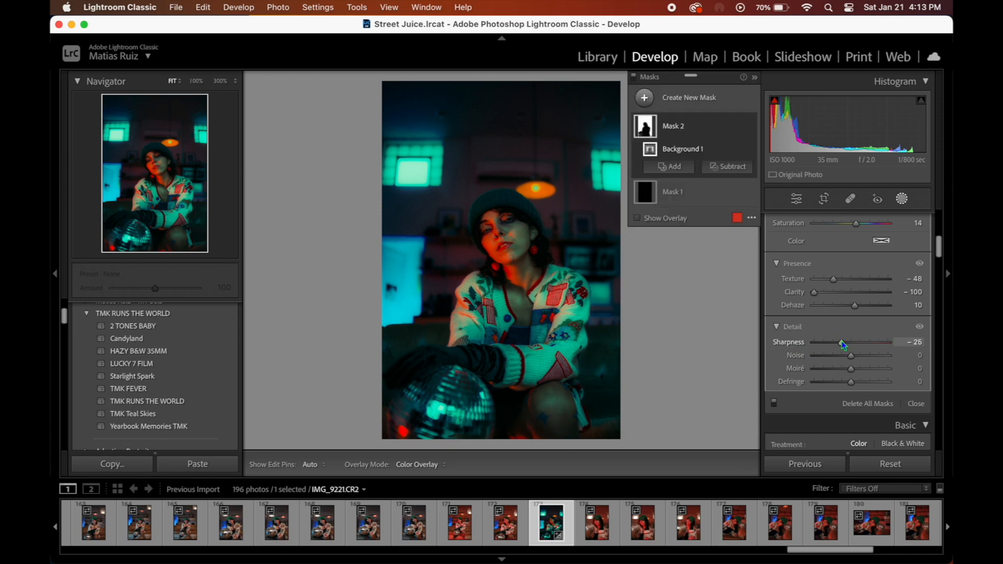
{"action": "scroll", "coordinate": [843, 344], "scroll_direction": "up", "scroll_amount": 6}
{"action": "scroll", "coordinate": [843, 345], "scroll_direction": "up", "scroll_amount": 5}
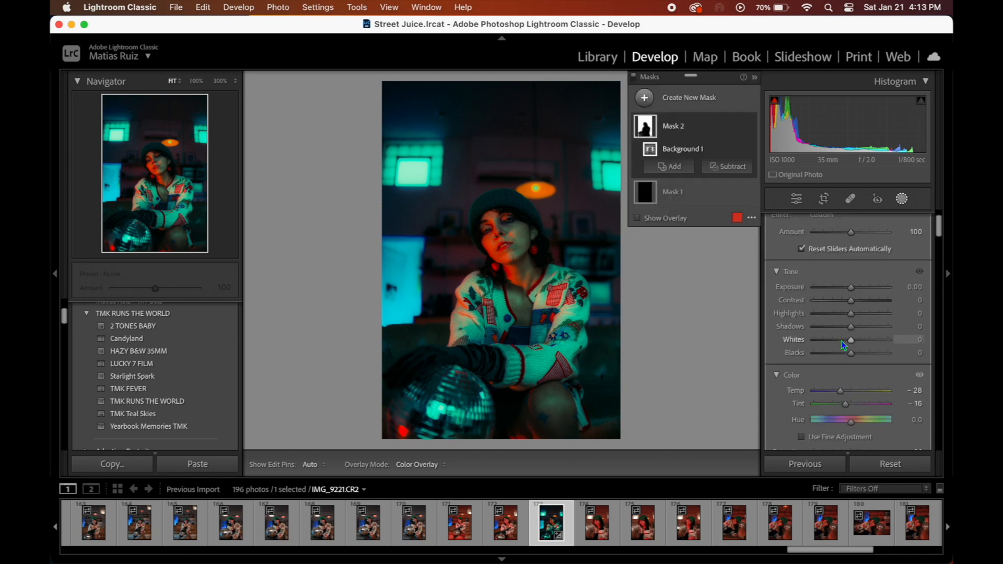
Step: Reduce the background mask's amount to 90 and set the photo's overall exposure to −0.05
{"action": "left_click_drag", "start_coordinate": [853, 277], "coordinate": [848, 281]}
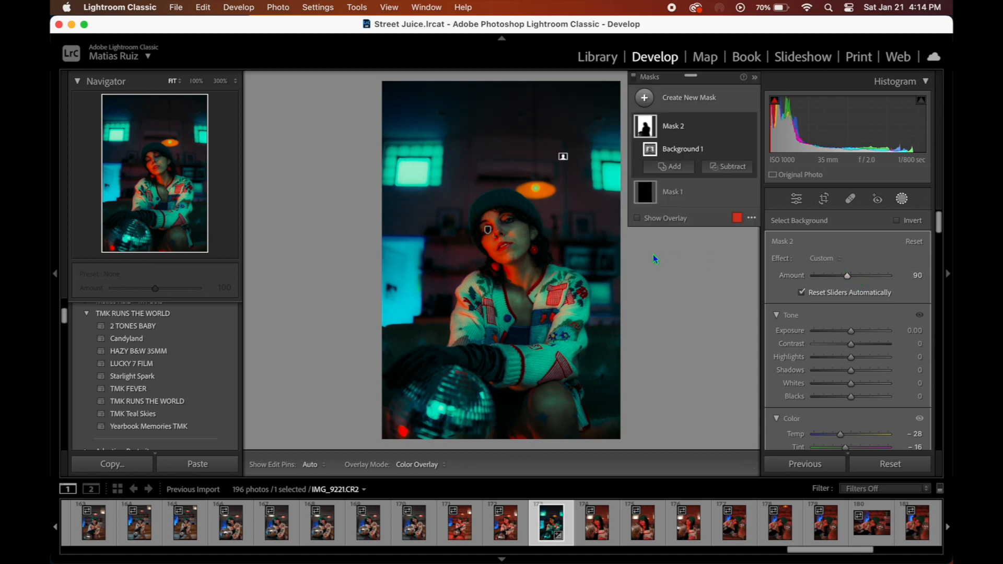
{"action": "key", "text": "shift+w"}
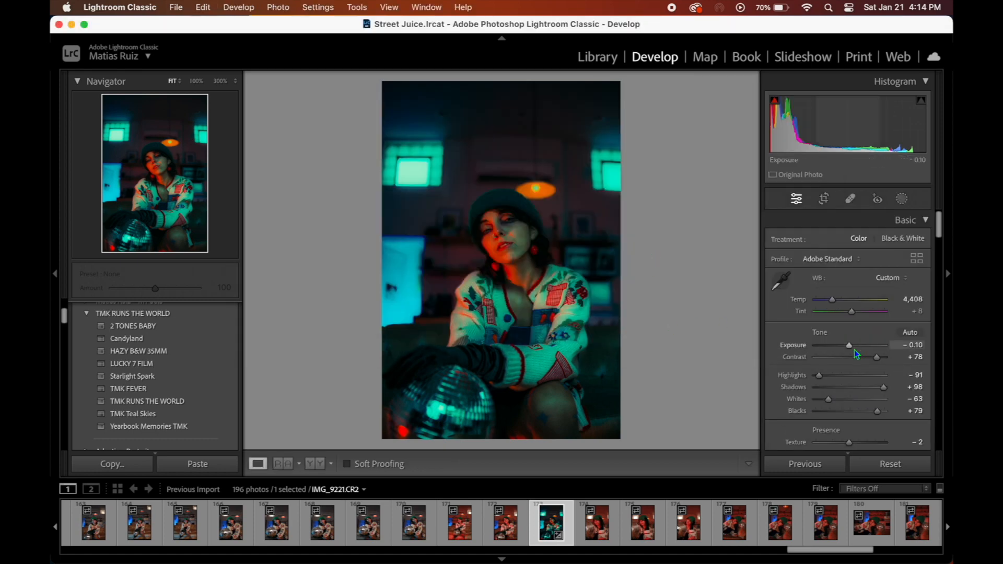
{"action": "left_click_drag", "start_coordinate": [851, 346], "coordinate": [852, 347]}
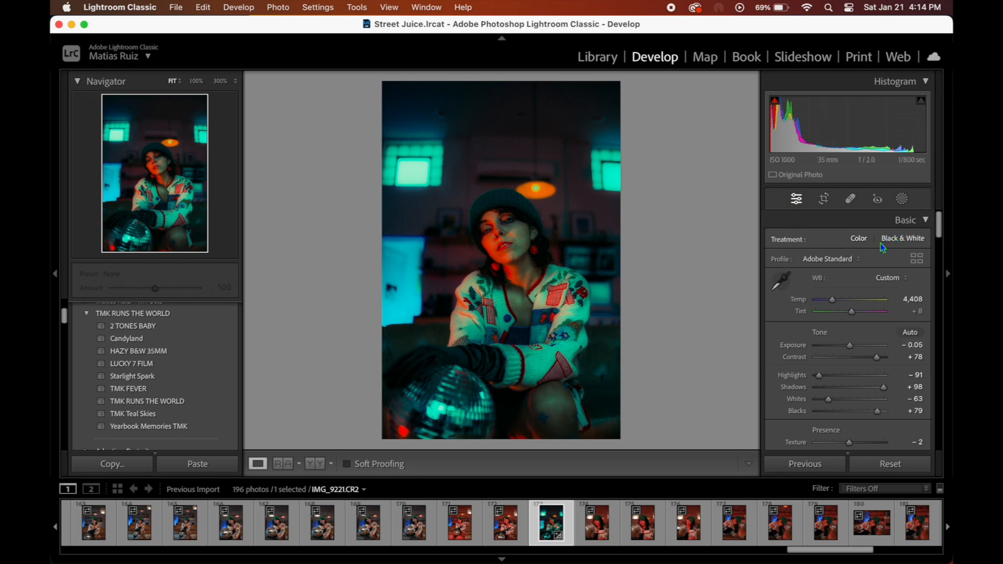
{"action": "left_click", "coordinate": [825, 201]}
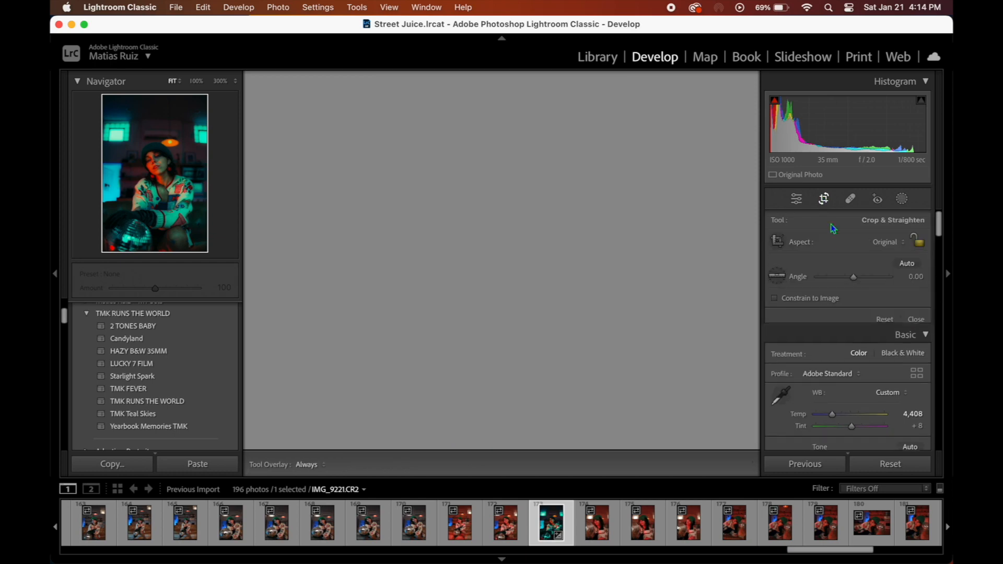
{"action": "left_click", "coordinate": [887, 247]}
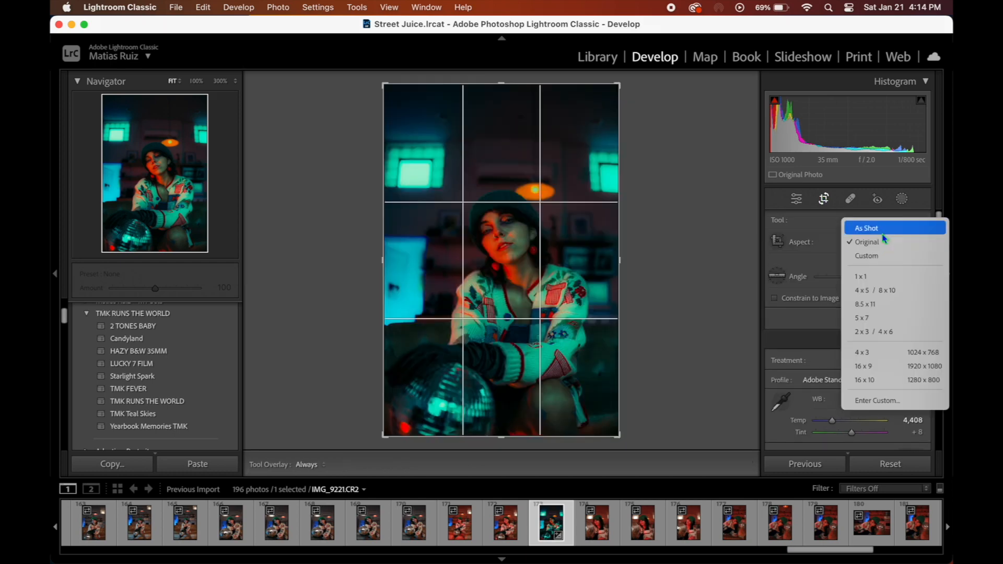
{"action": "left_click", "coordinate": [881, 240]}
{"action": "left_click", "coordinate": [797, 199]}
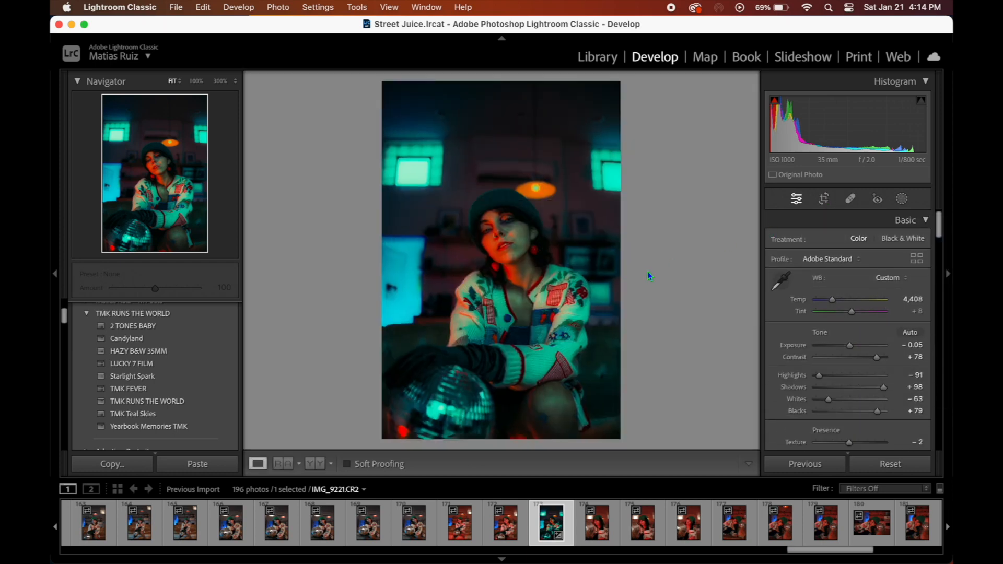
Step: Create a virtual copy of the portrait and give the copy a 1 x 1 crop
{"action": "right_click", "coordinate": [544, 521]}
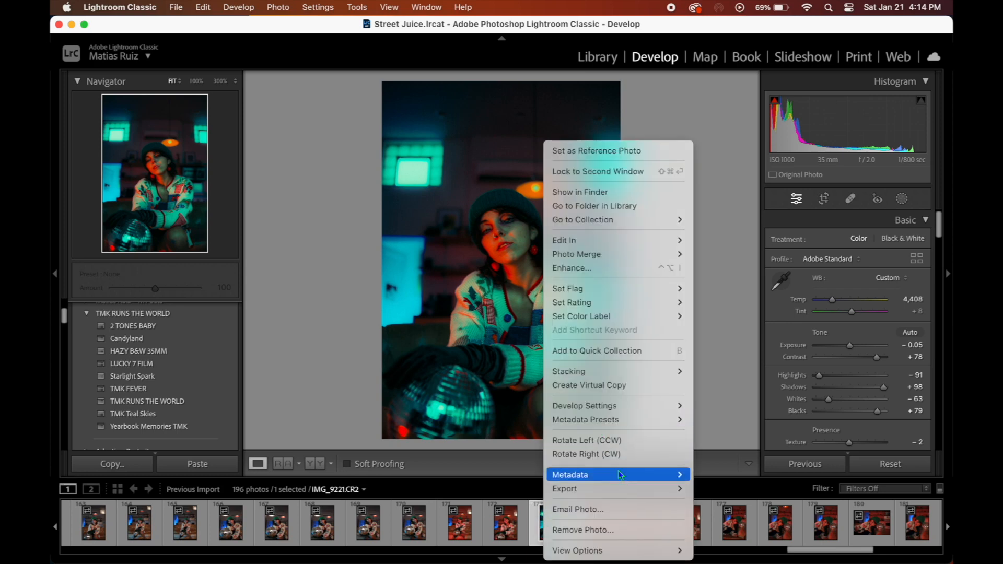
{"action": "left_click", "coordinate": [608, 386]}
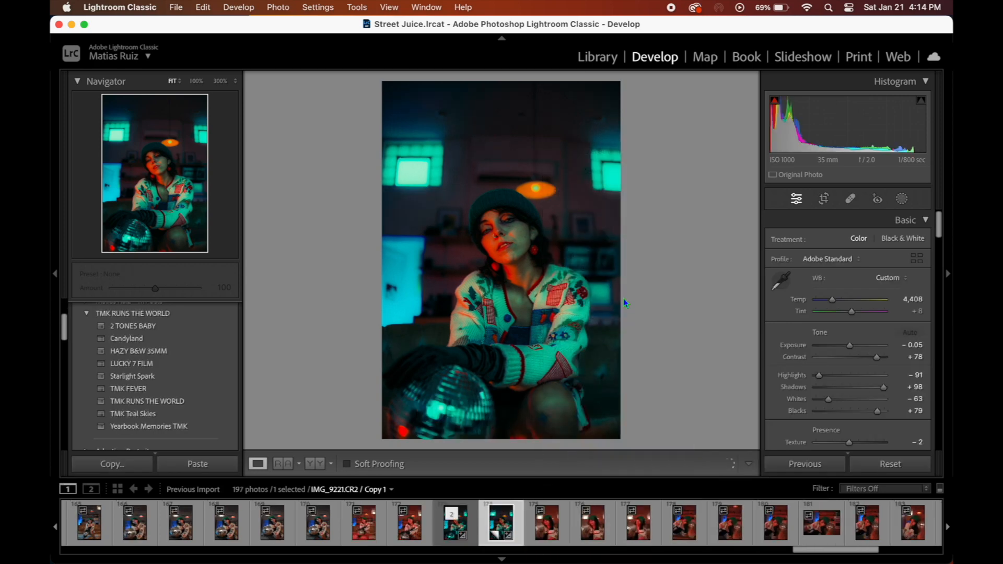
{"action": "left_click", "coordinate": [824, 199]}
{"action": "left_click", "coordinate": [881, 243]}
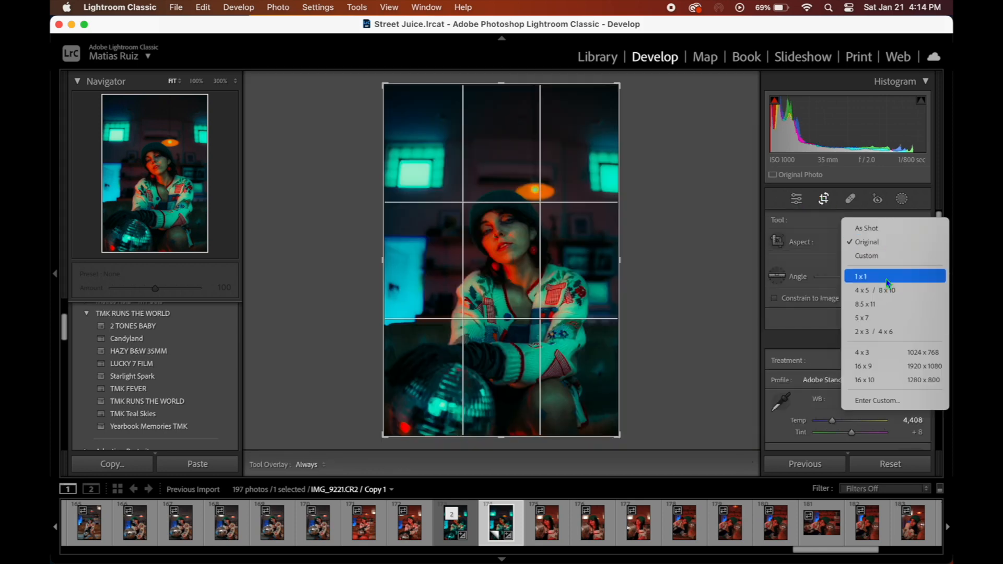
{"action": "left_click", "coordinate": [884, 277]}
Step: Tighten and reposition the square crop around the woman's head and upper body, and apply it
{"action": "left_click_drag", "start_coordinate": [386, 143], "coordinate": [393, 153]}
{"action": "mouse_move", "coordinate": [459, 203]}
{"action": "left_mouse_down"}
{"action": "mouse_move", "coordinate": [469, 217]}
{"action": "mouse_move", "coordinate": [462, 194]}
{"action": "left_mouse_up"}
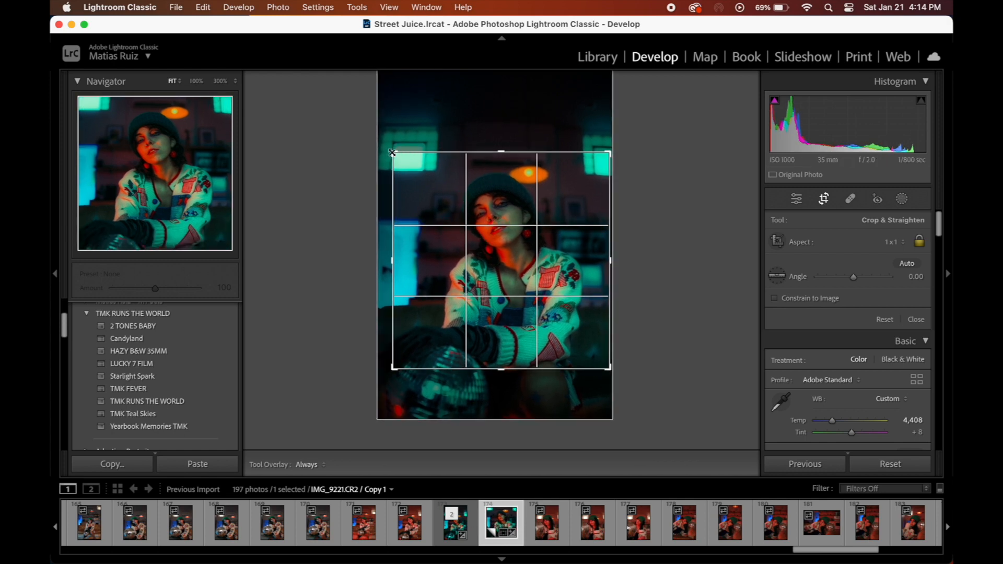
{"action": "left_click_drag", "start_coordinate": [395, 154], "coordinate": [386, 145]}
{"action": "mouse_move", "coordinate": [459, 203]}
{"action": "left_mouse_down"}
{"action": "mouse_move", "coordinate": [472, 204]}
{"action": "mouse_move", "coordinate": [445, 216]}
{"action": "left_mouse_up"}
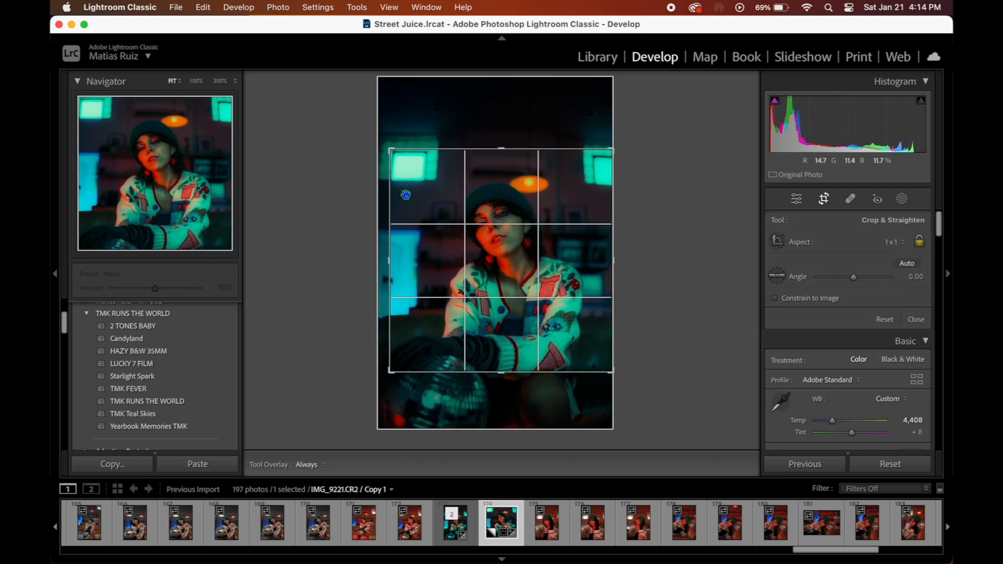
{"action": "left_click_drag", "start_coordinate": [394, 152], "coordinate": [396, 154]}
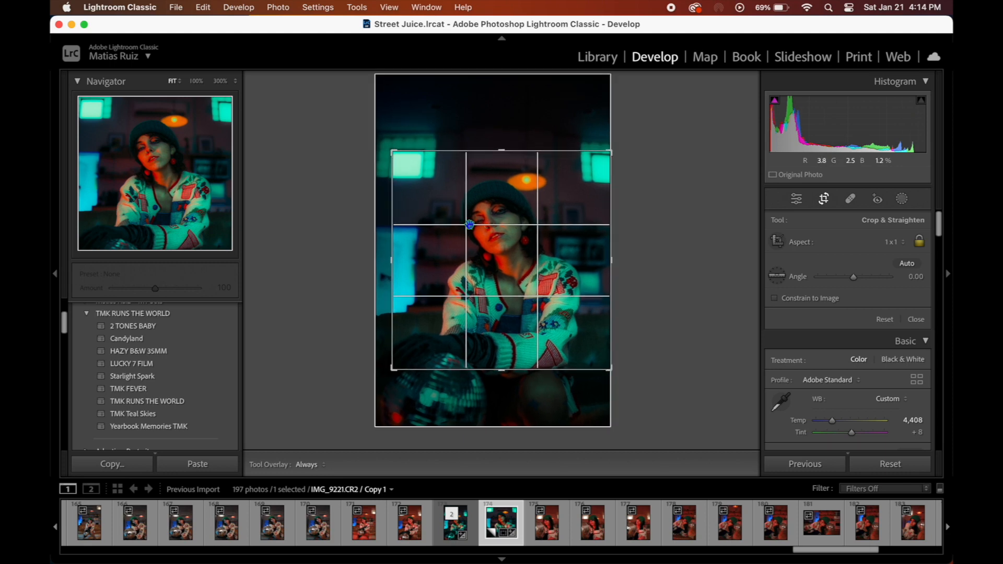
{"action": "left_click_drag", "start_coordinate": [468, 228], "coordinate": [467, 222]}
{"action": "key", "text": "Return"}
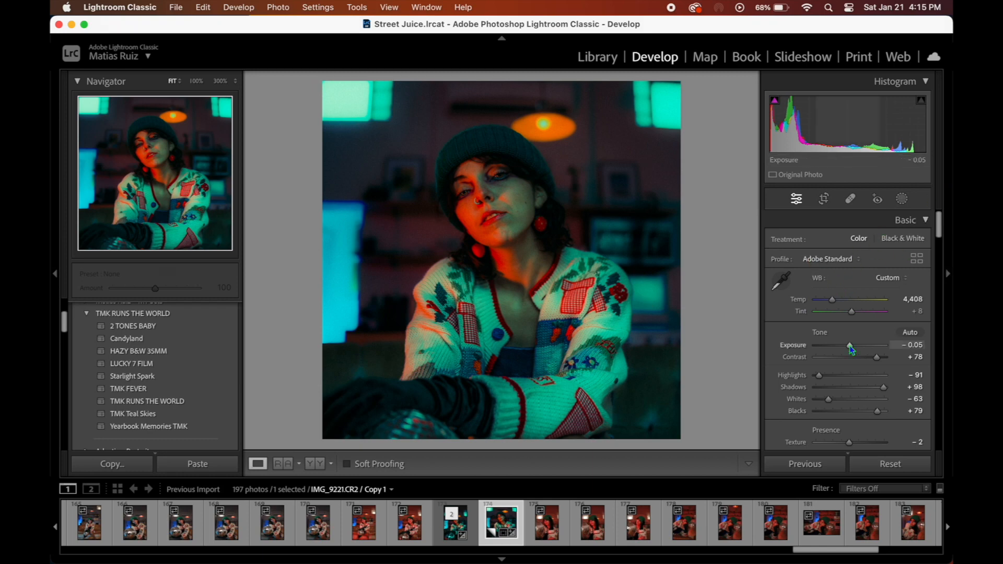
Step: Set the cropped copy's texture to −20 and the tone curve's darks to +10
{"action": "scroll", "coordinate": [850, 329], "scroll_direction": "down", "scroll_amount": 3}
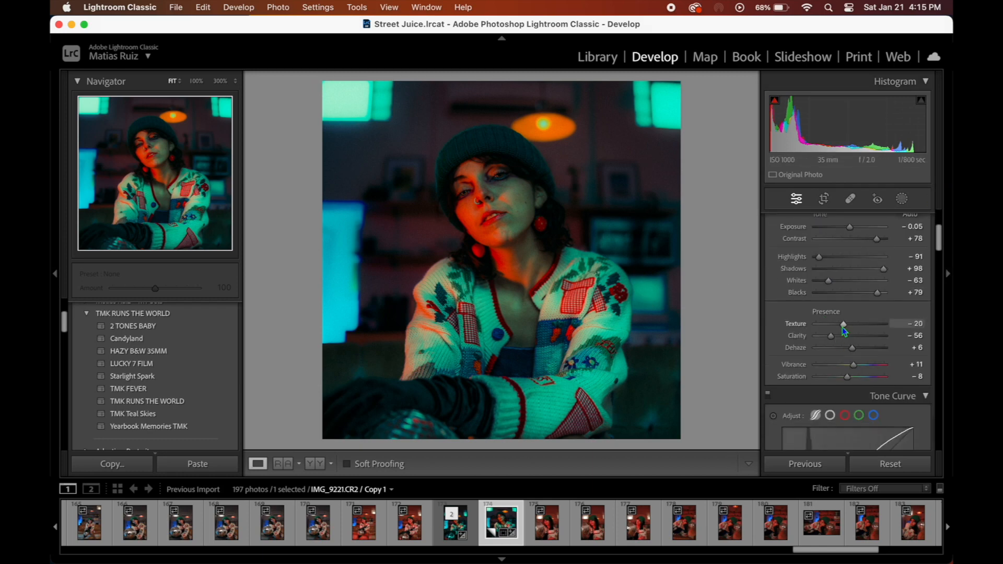
{"action": "scroll", "coordinate": [844, 329], "scroll_direction": "up", "scroll_amount": 3}
{"action": "scroll", "coordinate": [847, 340], "scroll_direction": "down", "scroll_amount": 10}
{"action": "left_click_drag", "start_coordinate": [860, 353], "coordinate": [857, 352]}
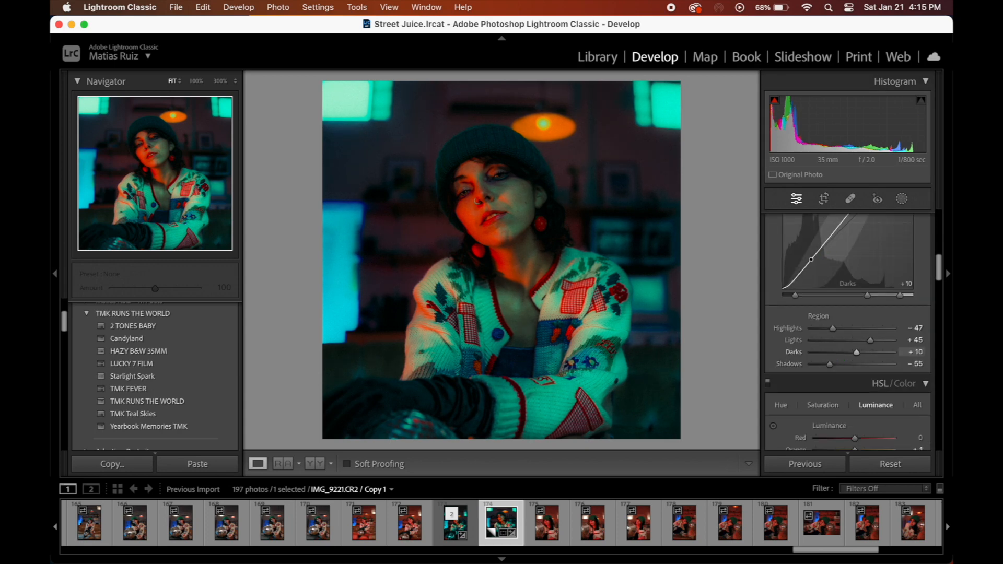
{"action": "scroll", "coordinate": [824, 333], "scroll_direction": "down", "scroll_amount": 15}
{"action": "left_click_drag", "start_coordinate": [822, 331], "coordinate": [812, 331]}
{"action": "scroll", "coordinate": [841, 332], "scroll_direction": "down", "scroll_amount": 13}
Step: Examine the cropped portrait with the surrounding interface dimmed or blacked out and in full-screen view
{"action": "key", "text": "l"}
{"action": "key", "text": "l"}
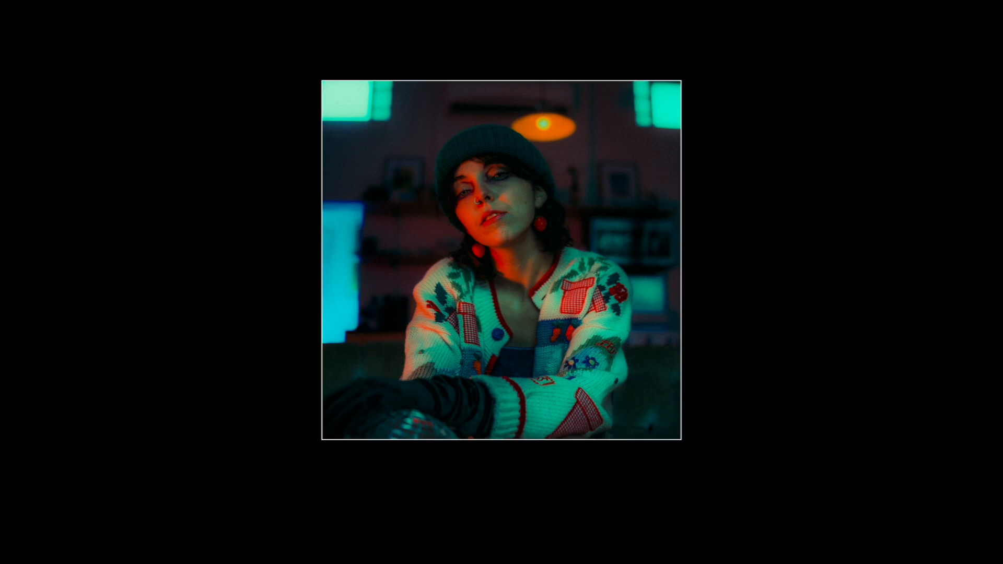
{"action": "key", "text": "l"}
{"action": "key", "text": "l"}
{"action": "key", "text": "l"}
{"action": "key", "text": "l"}
{"action": "key", "text": "l"}
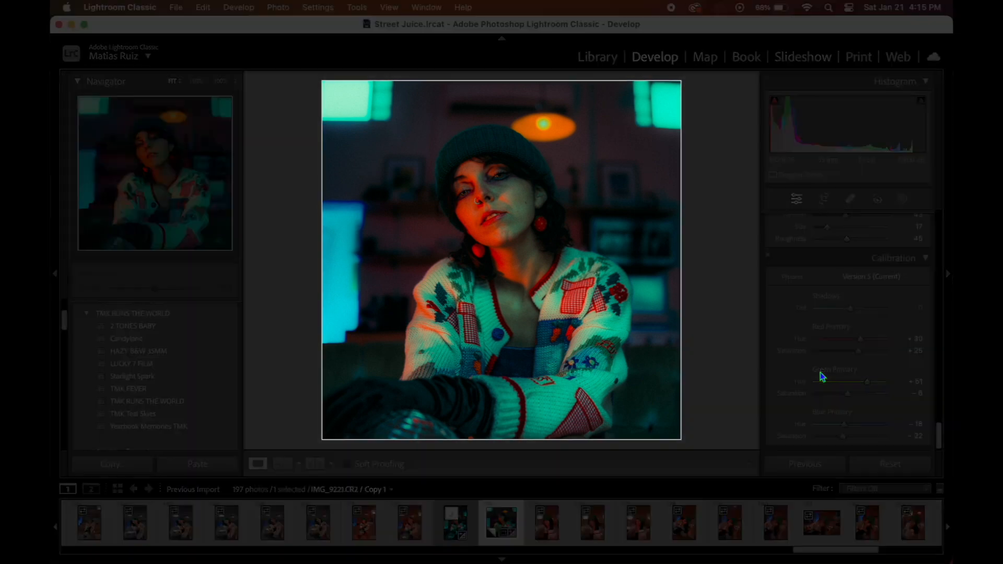
{"action": "key", "text": "l"}
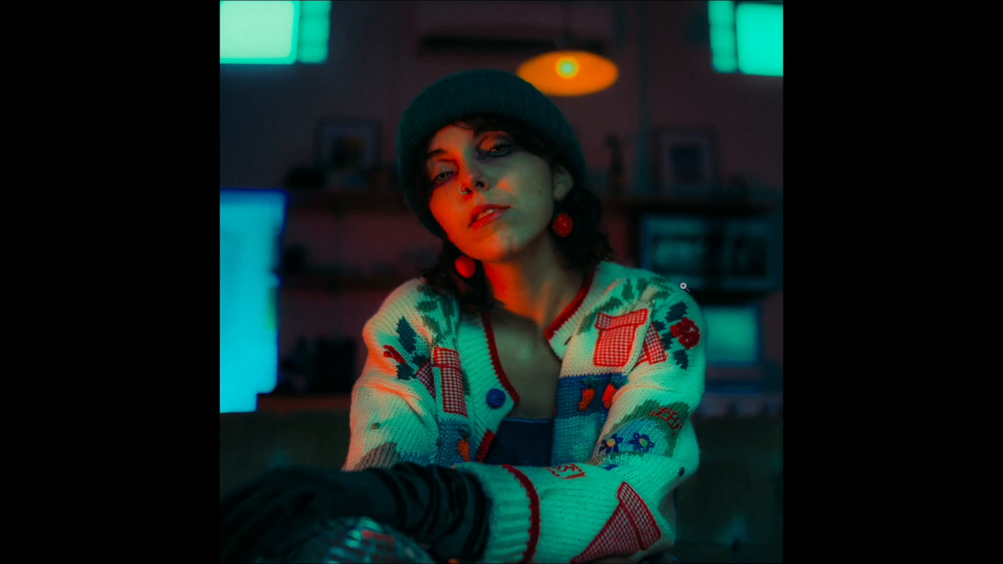
{"action": "key", "text": "f"}
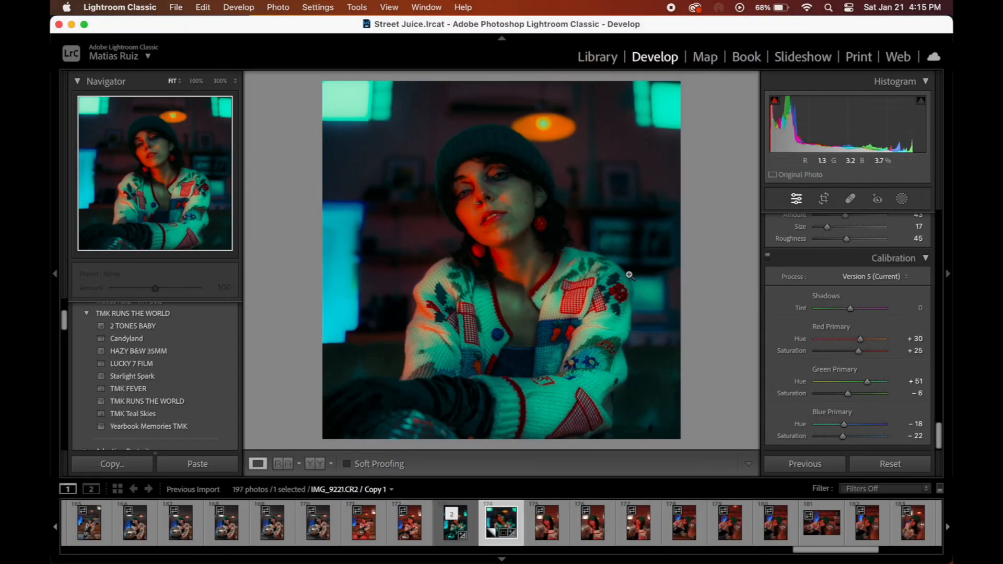
Step: Copy the develop settings of the square-cropped portrait
{"action": "key", "text": "super+shift+c"}
{"action": "key", "text": "Return"}
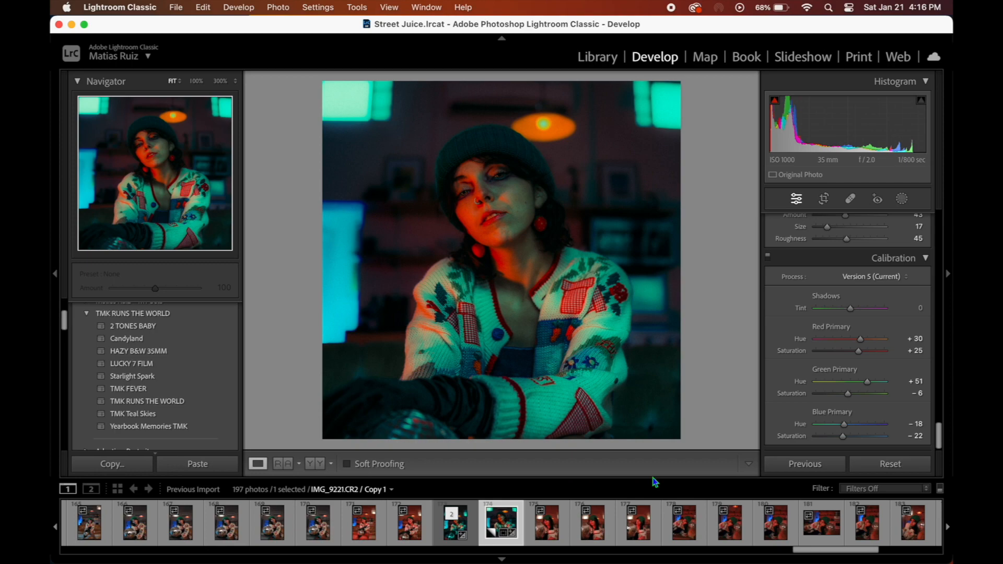